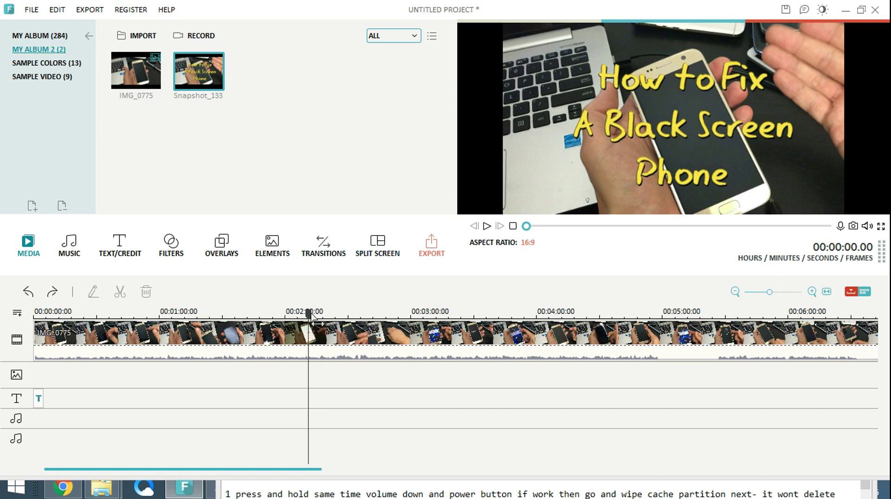
# Scrub the phone clip to about 2:15 and stop playback at the Galaxy S7 boot screen
pyautogui.moveTo(309, 315); pyautogui.dragTo(374, 315)
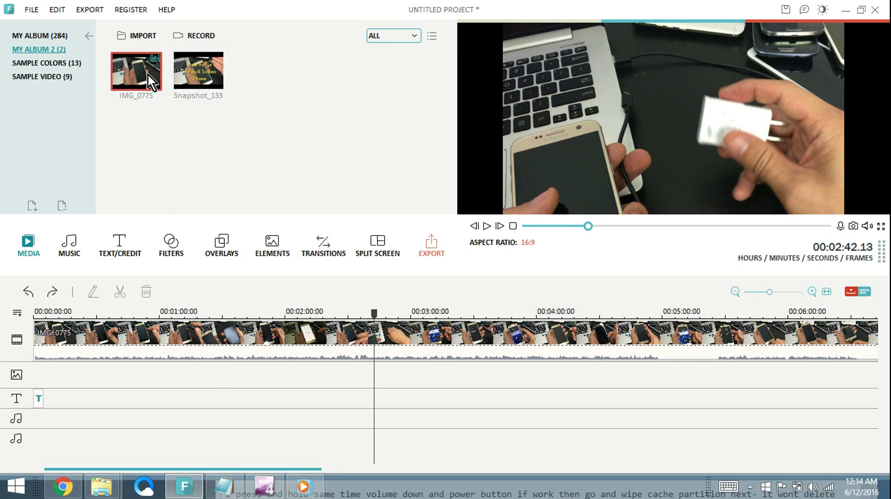
pyautogui.click(253, 346)
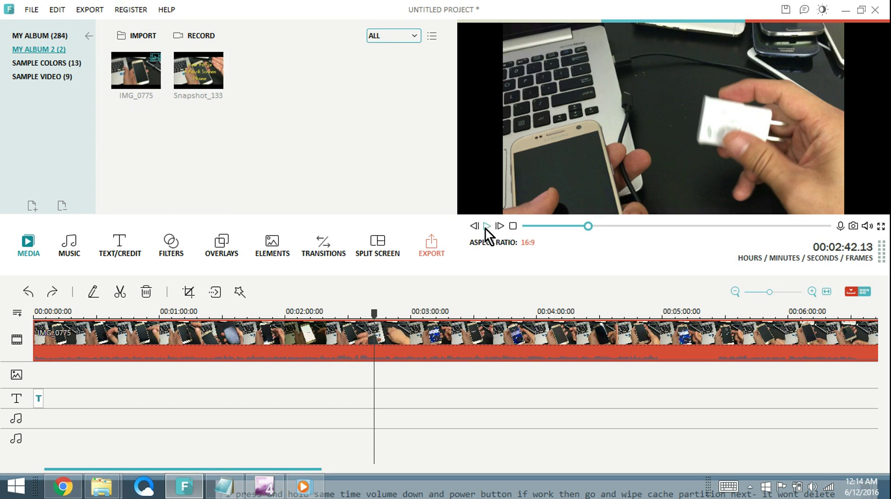
pyautogui.moveTo(374, 316)
pyautogui.mouseDown()
pyautogui.moveTo(333, 315)
pyautogui.moveTo(427, 317)
pyautogui.mouseUp()
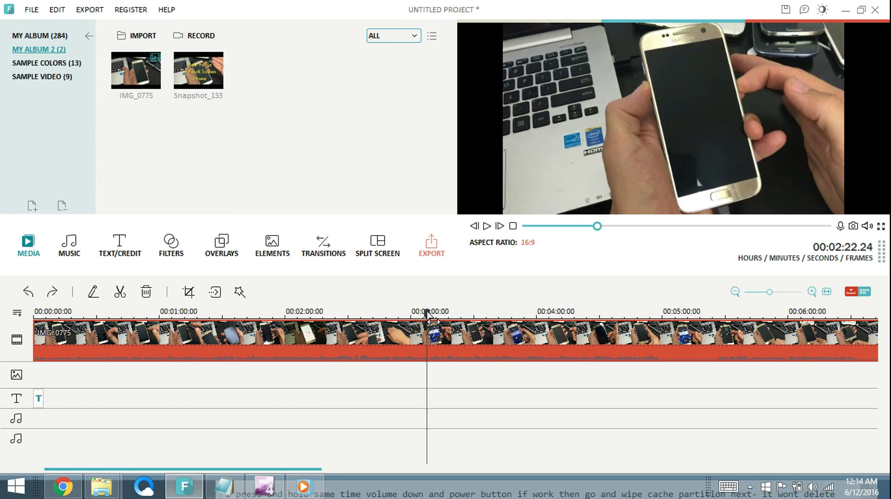
pyautogui.click(487, 226)
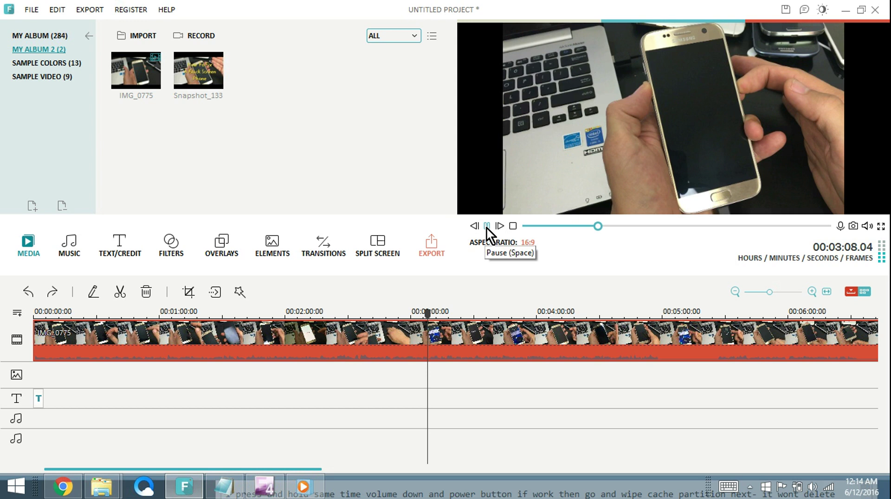
pyautogui.click(487, 226)
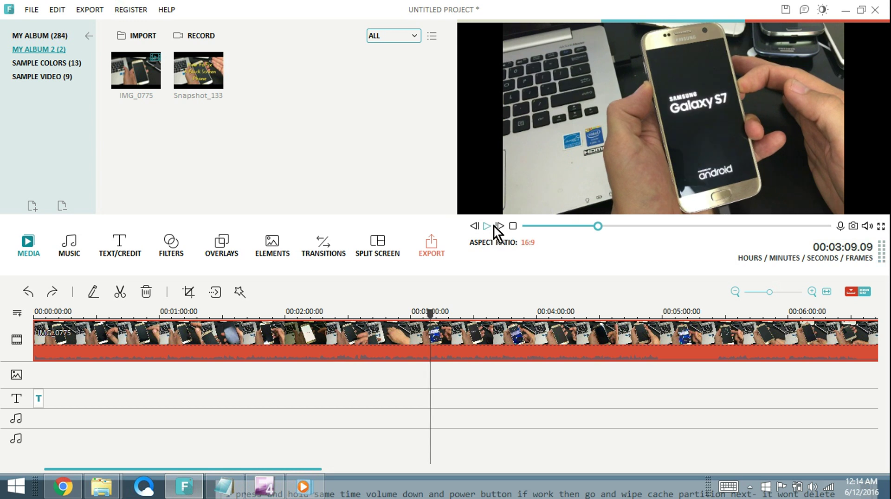
# Detach the phone clip's audio and delete the detached audio clip
pyautogui.rightClick(403, 336)
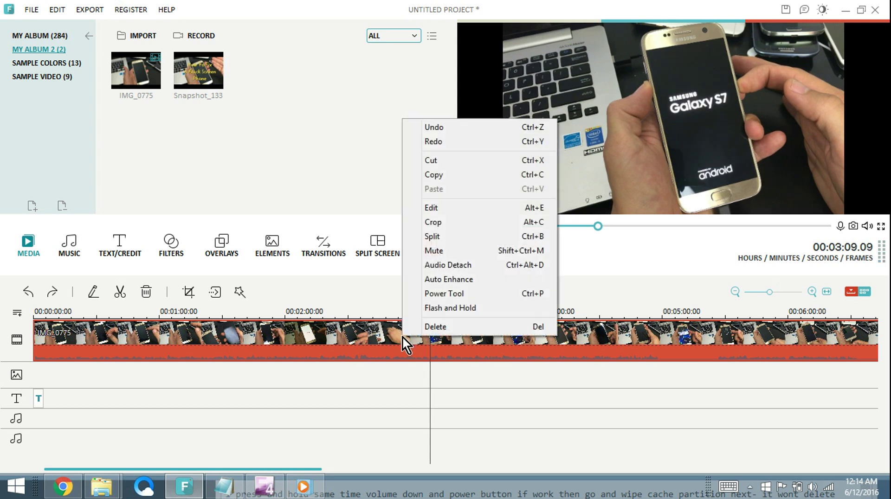
pyautogui.click(469, 266)
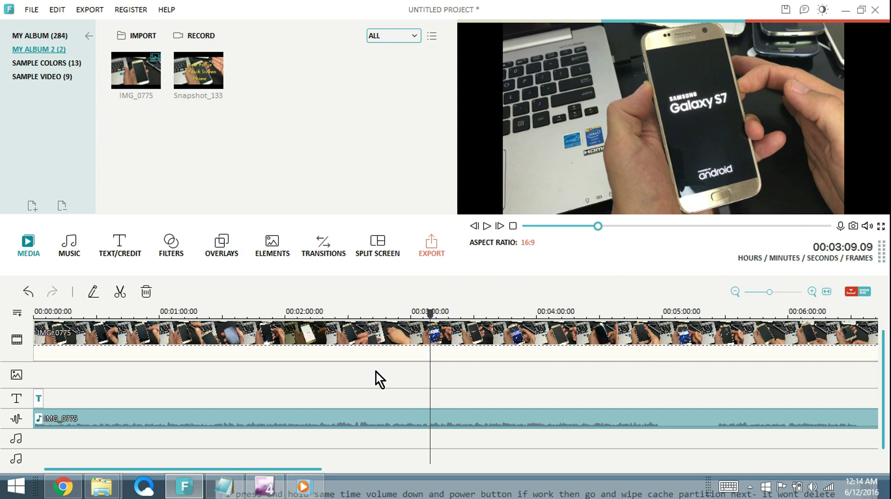
pyautogui.rightClick(363, 414)
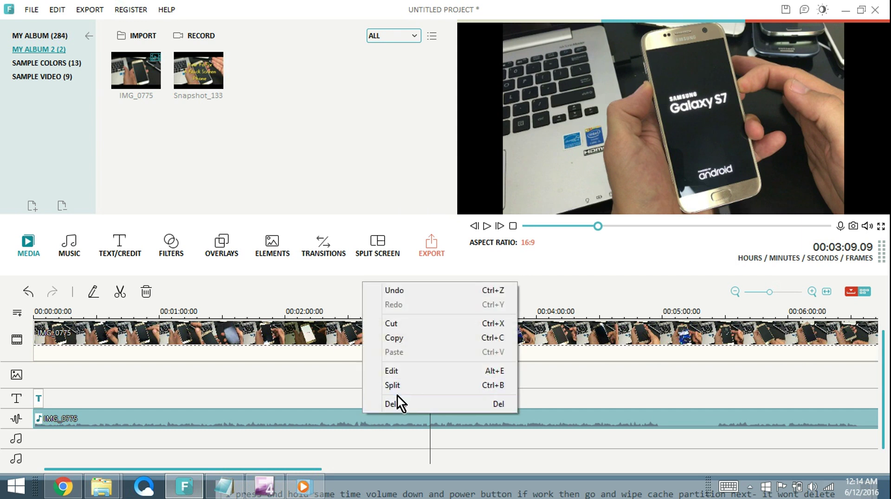
pyautogui.click(392, 404)
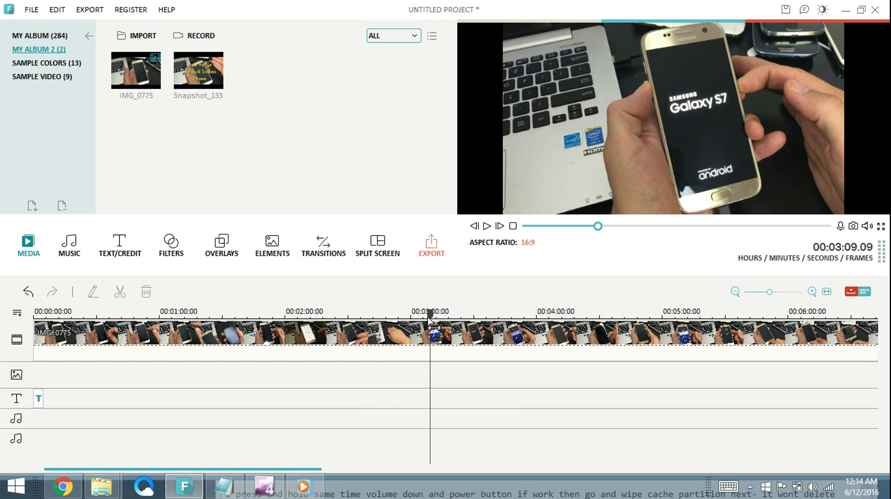
# Split the phone clip where the phone restarts and again at the T-Mobile screen (3:34)
pyautogui.moveTo(430, 320); pyautogui.dragTo(416, 316)
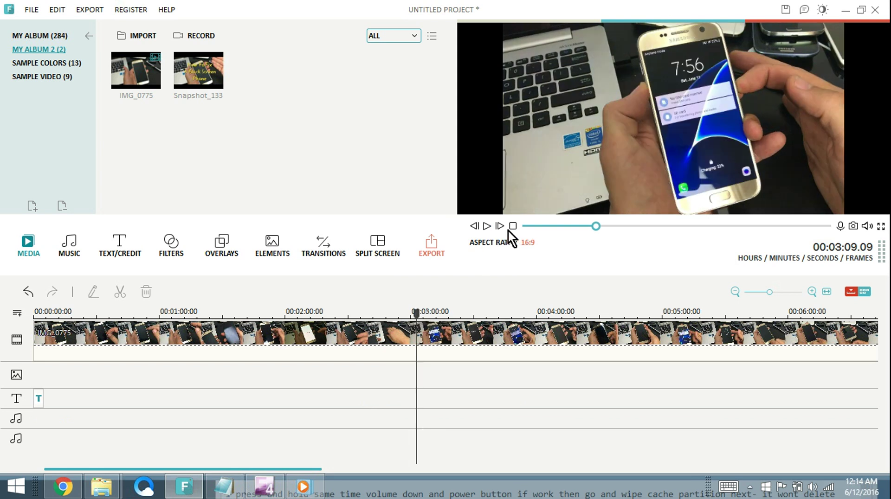
pyautogui.click(489, 225)
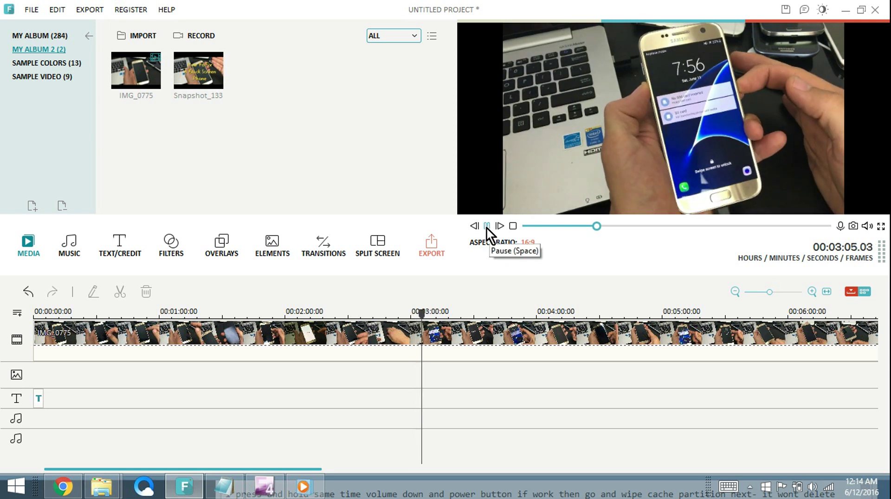
pyautogui.click(487, 226)
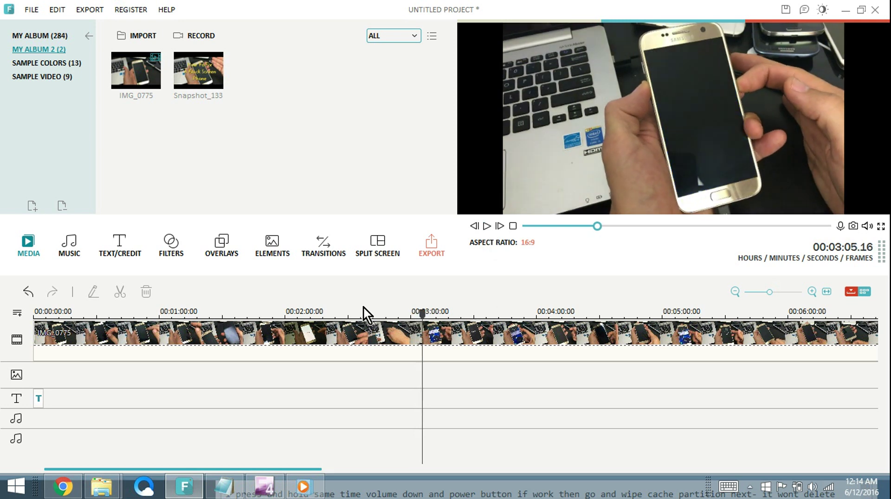
pyautogui.click(379, 324)
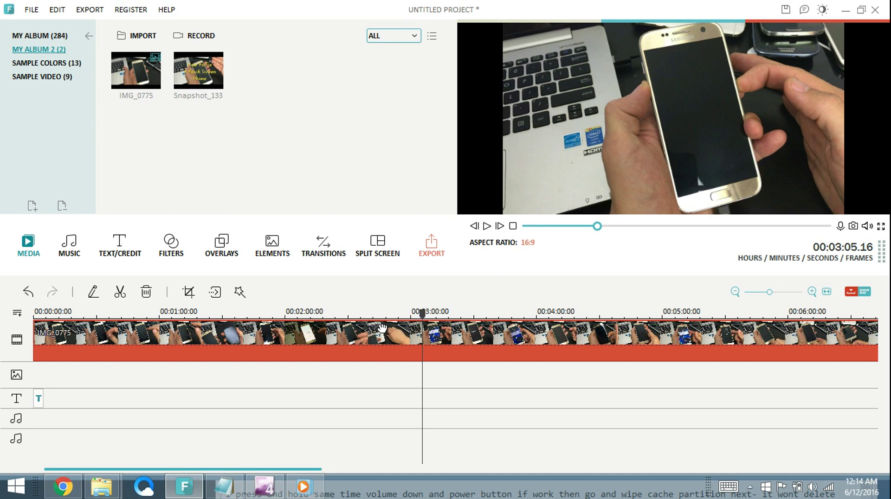
pyautogui.click(124, 293)
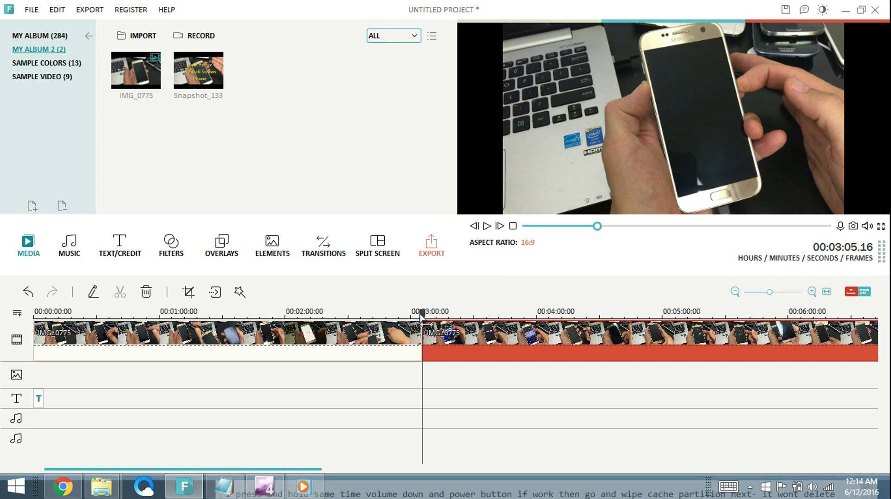
pyautogui.moveTo(423, 314); pyautogui.dragTo(483, 315)
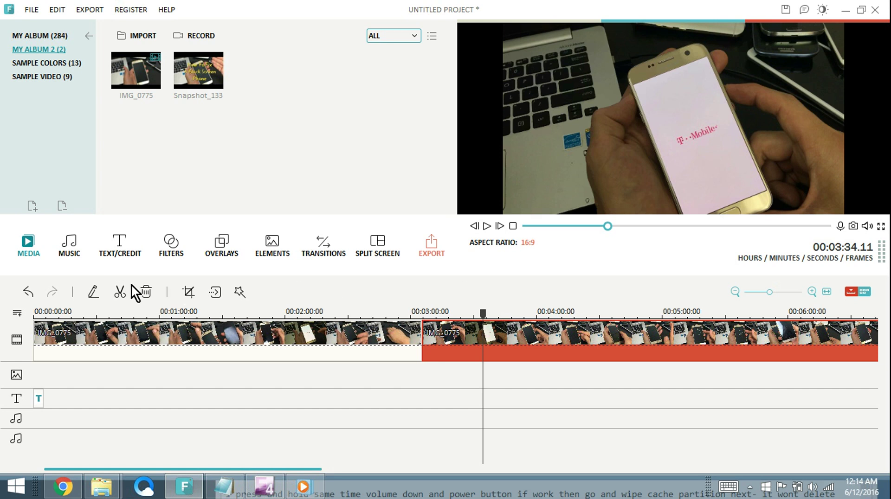
pyautogui.click(121, 292)
# Delete the leading part and the long trailing part, keeping the short middle clip
pyautogui.click(382, 344)
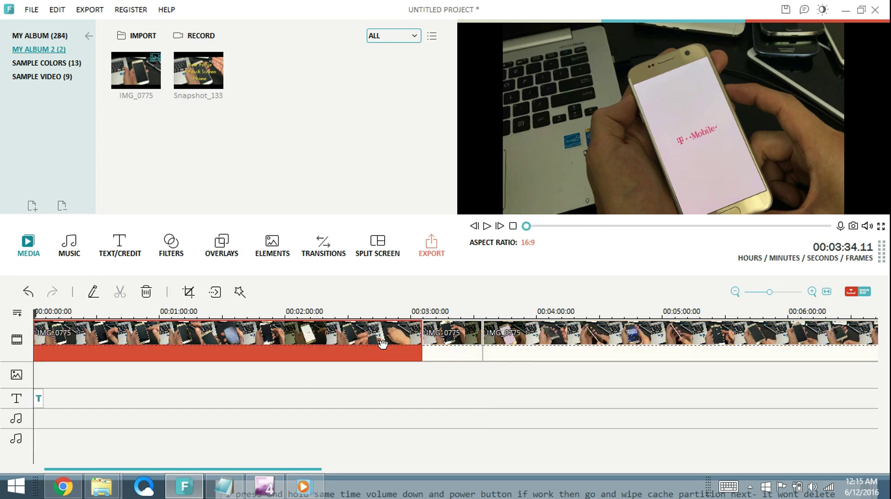
pyautogui.rightClick(380, 342)
pyautogui.click(389, 335)
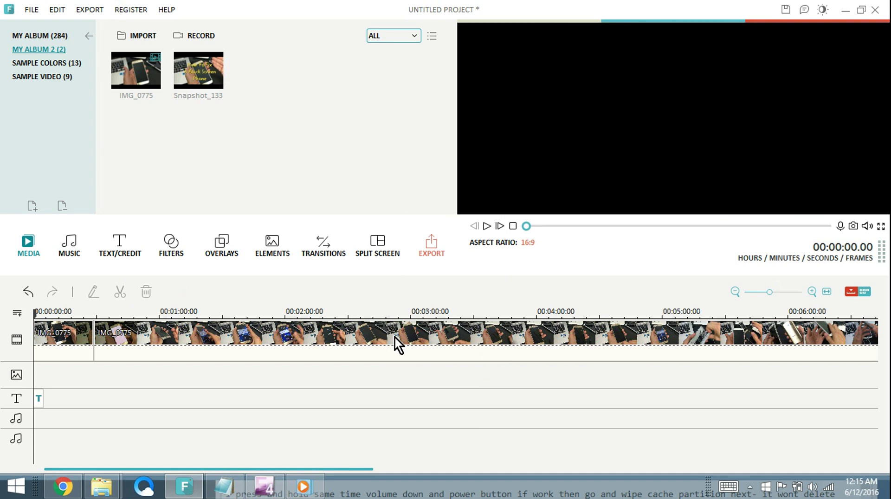
pyautogui.click(335, 332)
pyautogui.rightClick(337, 331)
pyautogui.click(342, 325)
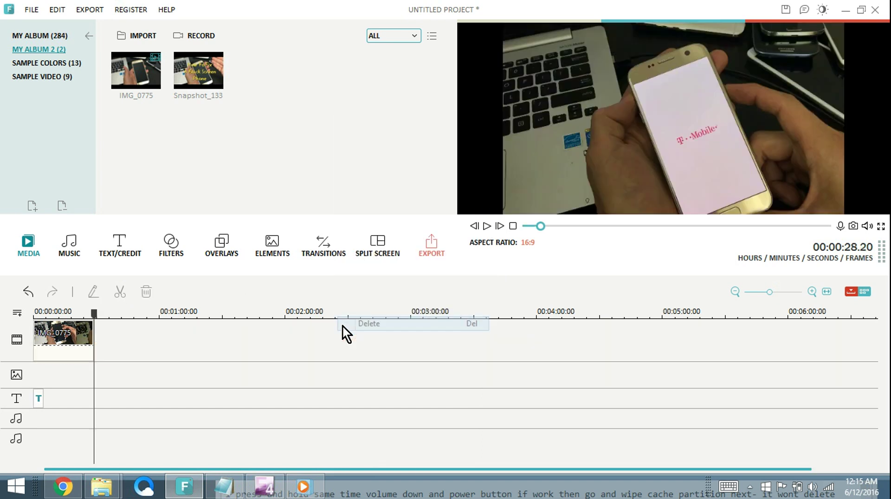
pyautogui.click(62, 338)
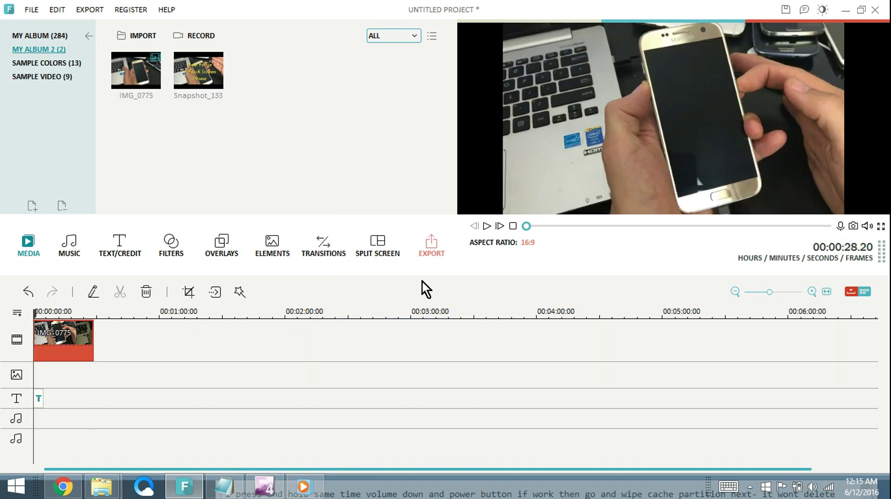
pyautogui.click(489, 226)
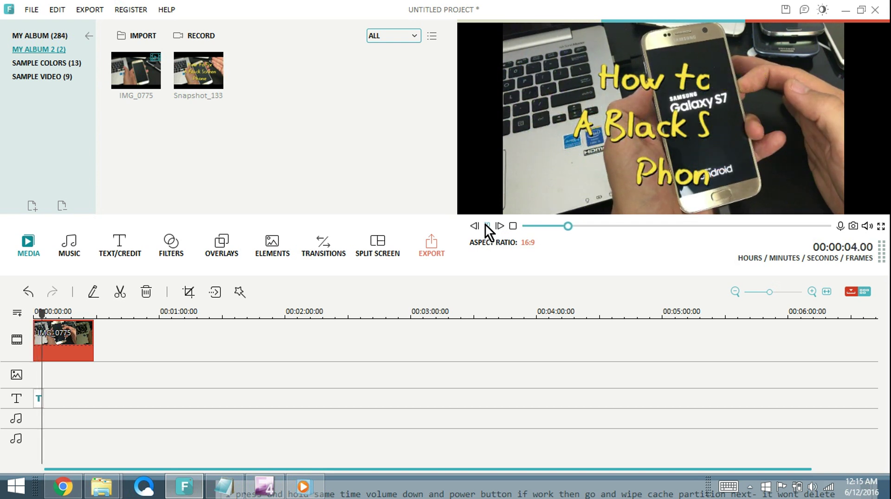
pyautogui.click(486, 226)
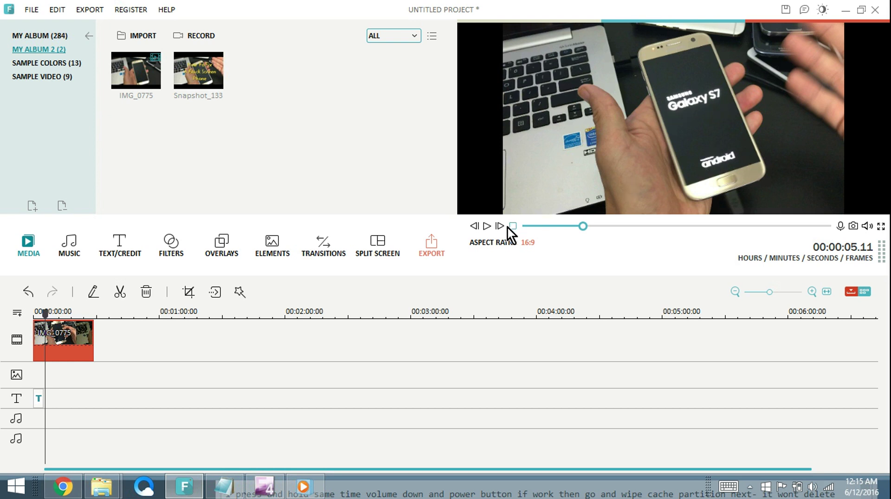
pyautogui.click(487, 226)
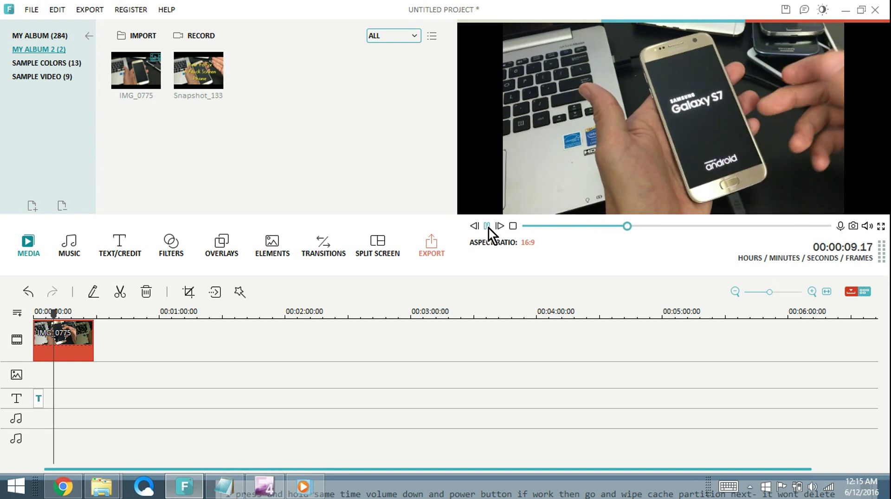
pyautogui.click(487, 226)
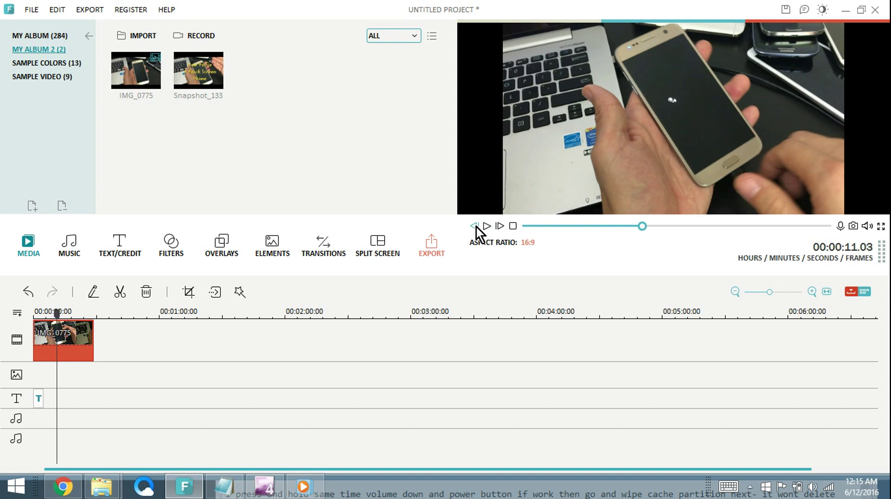
pyautogui.click(474, 226)
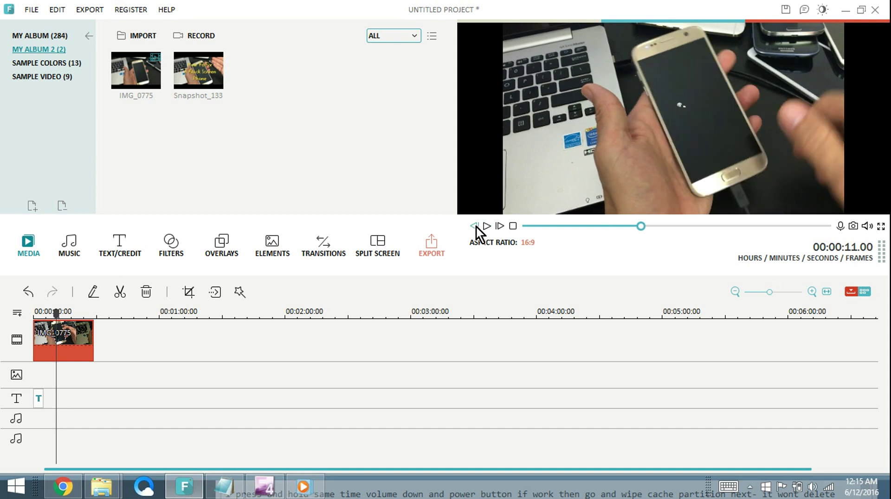
pyautogui.click(474, 226)
pyautogui.click(474, 226)
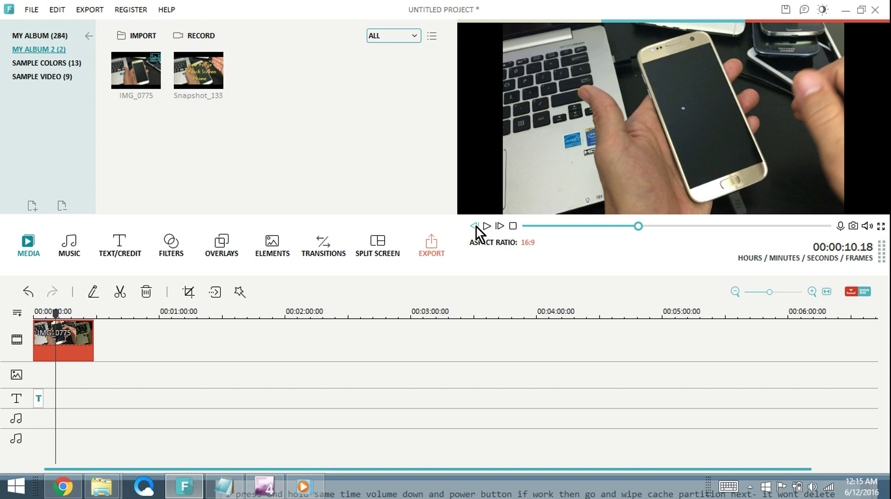
pyautogui.click(474, 226)
pyautogui.click(475, 226)
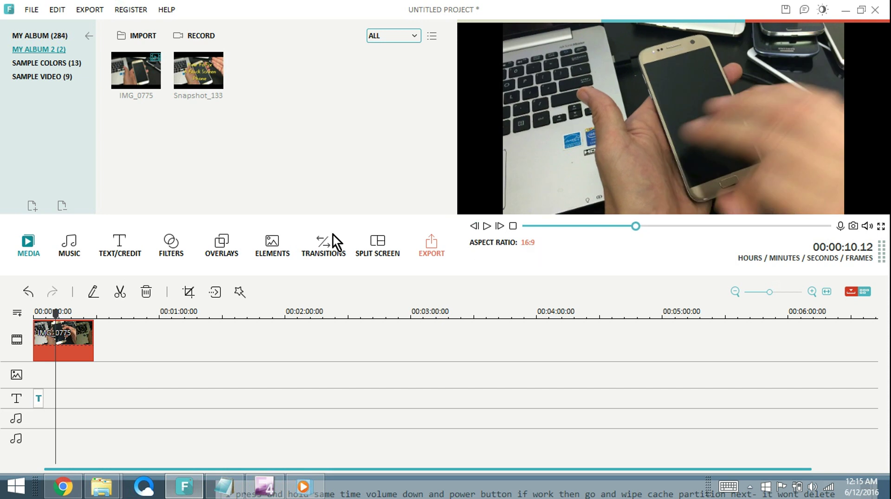
# Split the trimmed clip about ten seconds in and replay it up to the boot screen
pyautogui.click(124, 288)
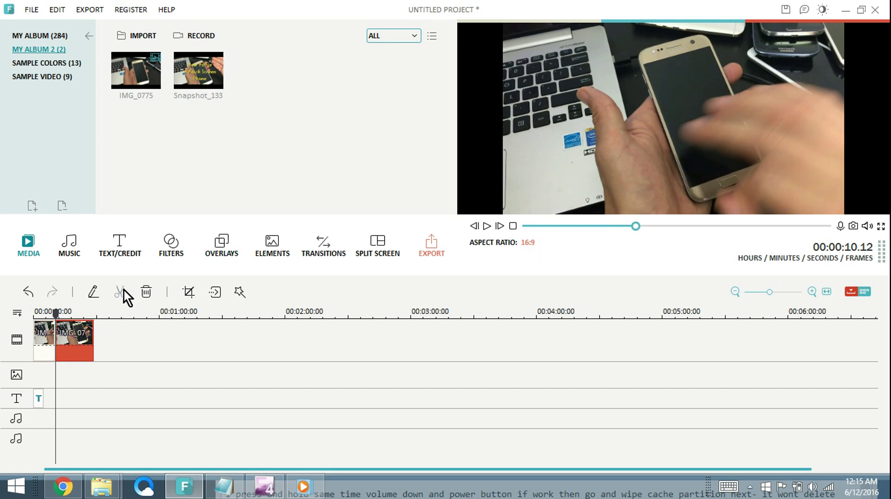
pyautogui.moveTo(55, 313); pyautogui.dragTo(37, 313)
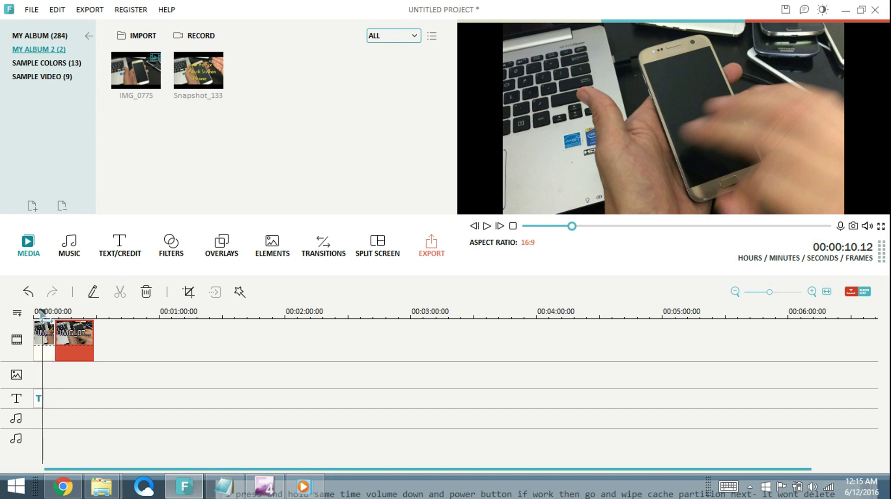
pyautogui.click(487, 226)
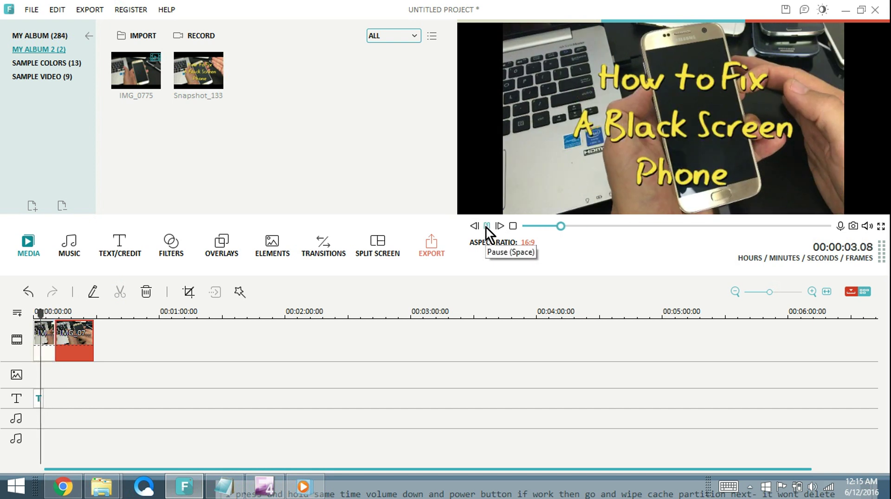
pyautogui.click(486, 227)
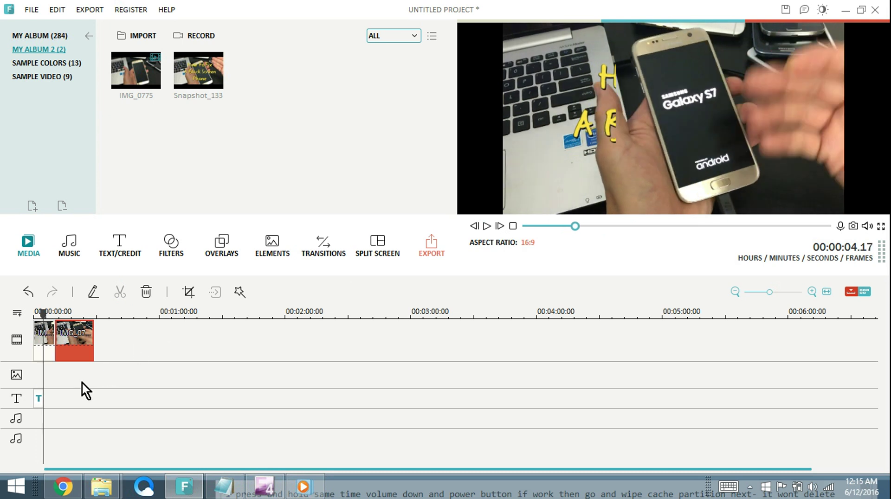
# Delete the 'How to Fix' title text clip from the title track
pyautogui.click(40, 399)
pyautogui.rightClick(40, 399)
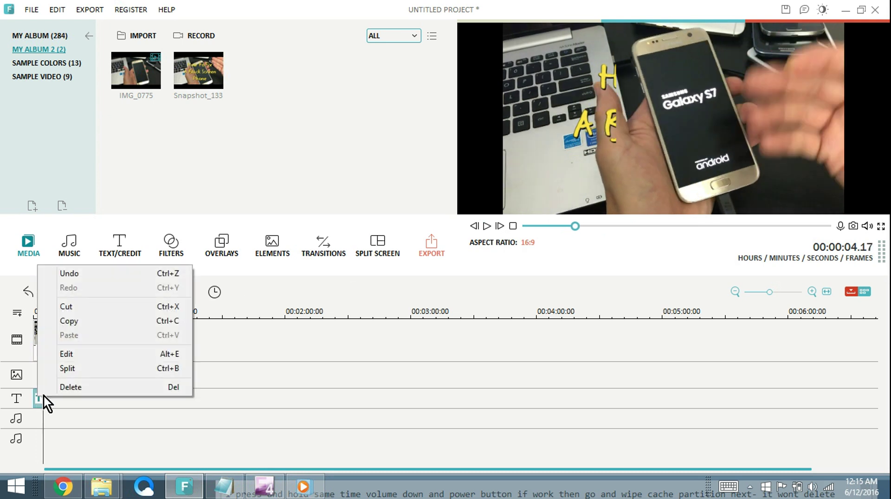
pyautogui.click(54, 390)
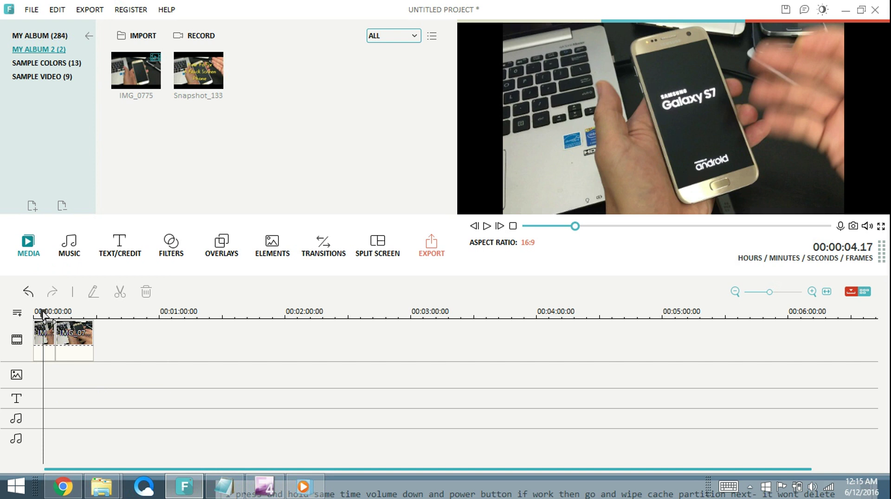
# Step back frame by frame to 00:00:03.10 and split the first video piece there
pyautogui.moveTo(43, 313); pyautogui.dragTo(36, 314)
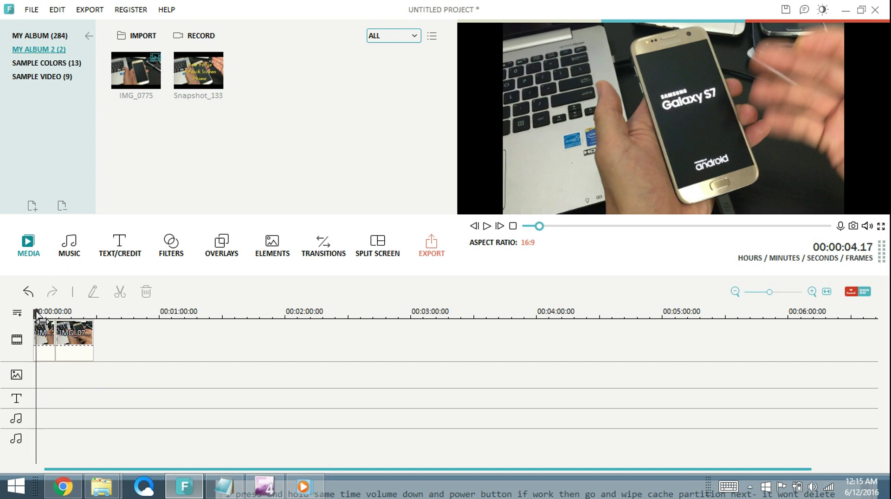
pyautogui.click(487, 226)
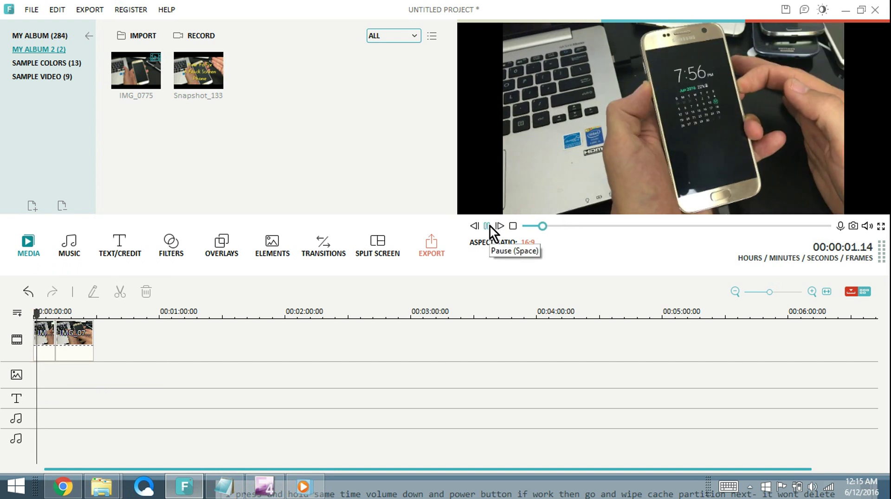
pyautogui.click(488, 226)
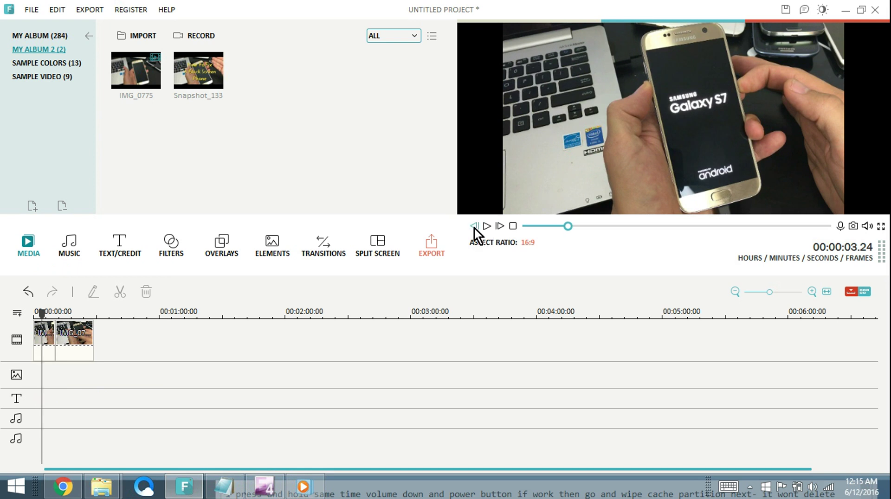
pyautogui.click(475, 227)
pyautogui.click(475, 227)
pyautogui.click(474, 227)
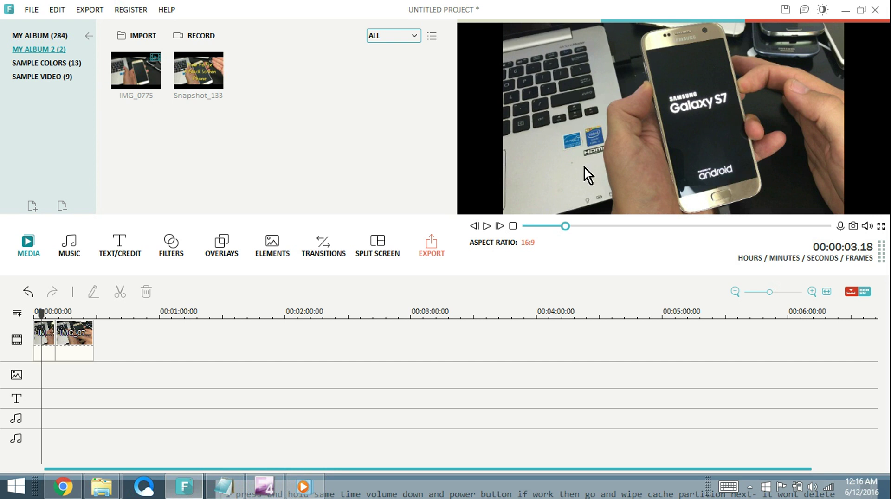
pyautogui.click(473, 226)
pyautogui.click(473, 226)
pyautogui.click(475, 226)
pyautogui.click(475, 225)
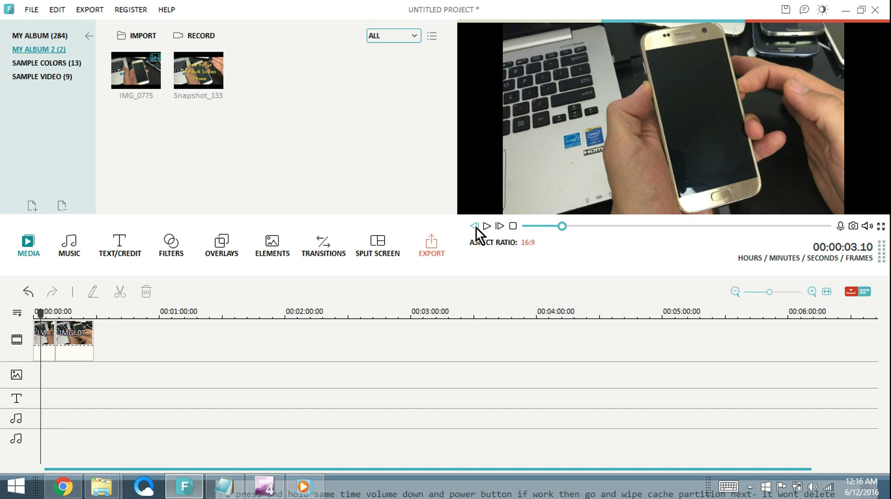
pyautogui.click(51, 332)
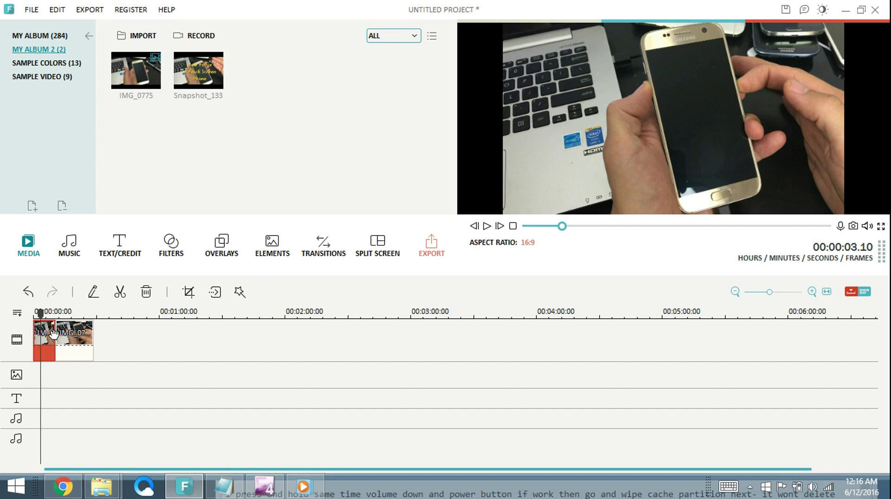
pyautogui.click(120, 294)
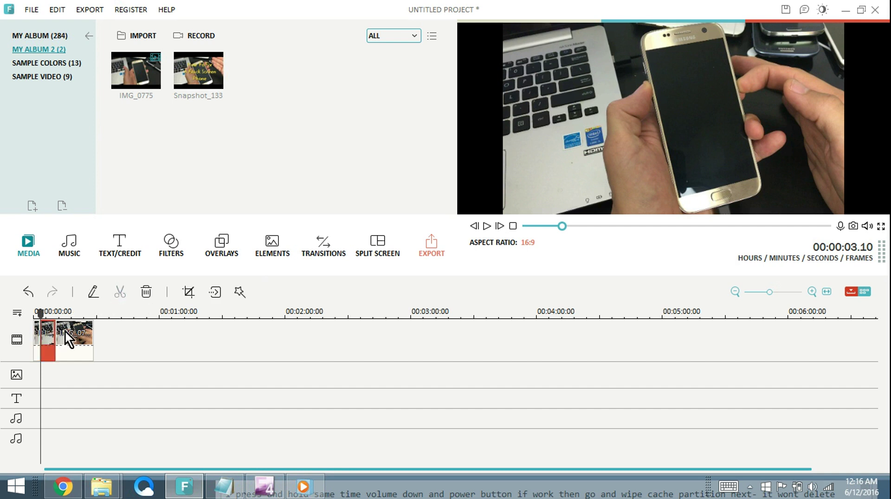
pyautogui.click(37, 341)
# Pause on the Galaxy S7 logo and turn on Mosaic for the boot-screen clip in Power Tool
pyautogui.click(486, 226)
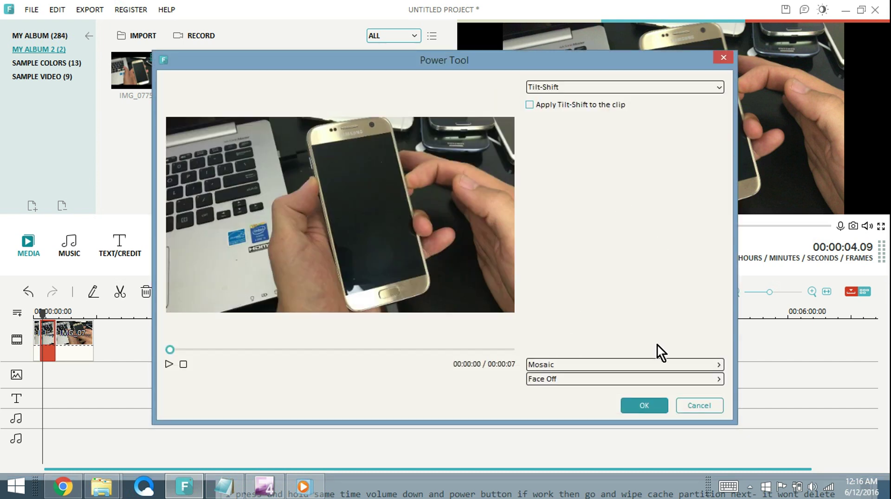
pyautogui.click(569, 365)
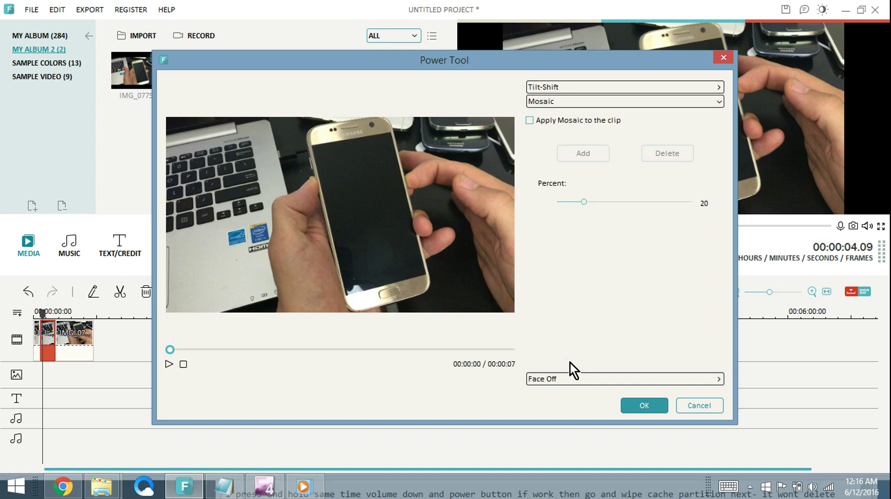
pyautogui.click(529, 120)
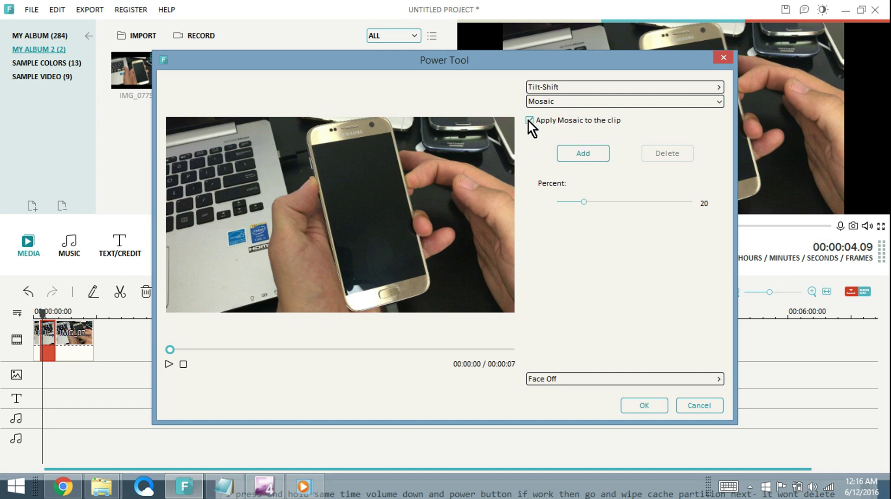
# Add a mosaic box, make it wider and shorter, and raise its strength to 100
pyautogui.click(581, 152)
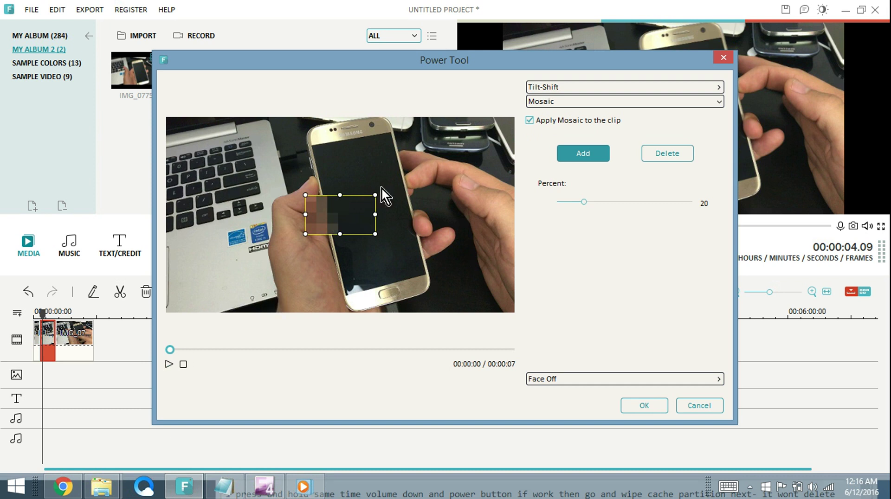
pyautogui.click(168, 364)
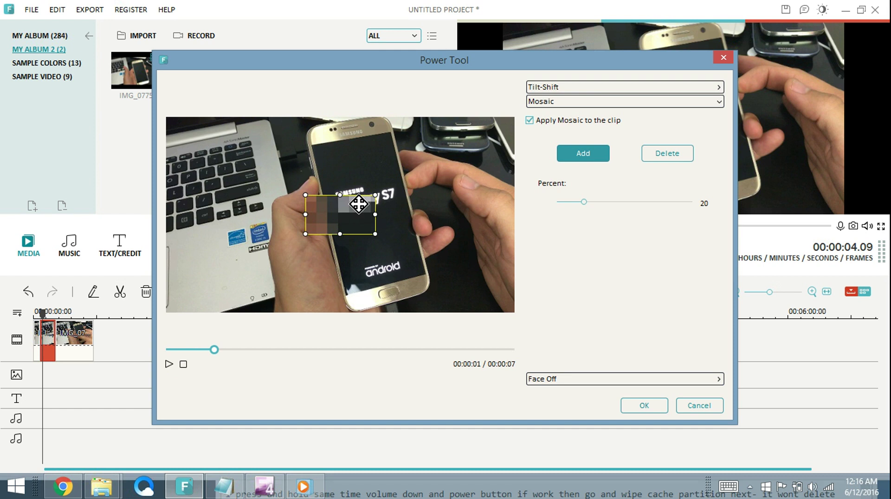
pyautogui.moveTo(358, 204); pyautogui.dragTo(290, 225)
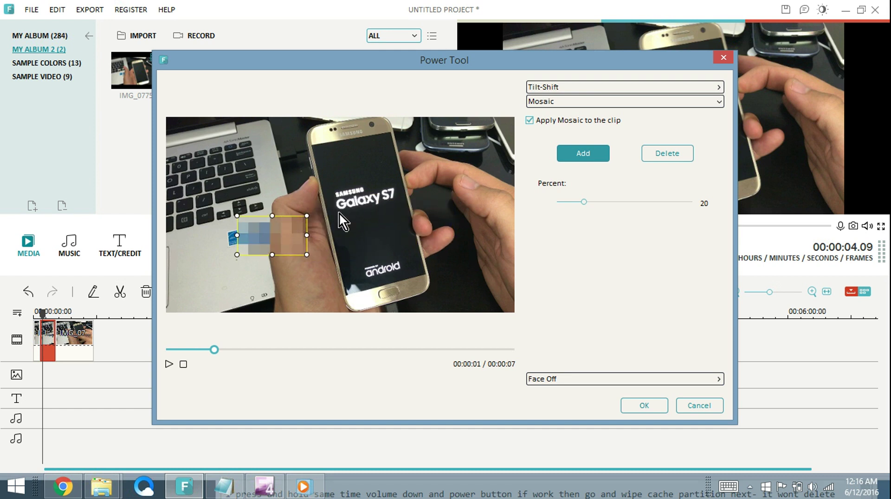
pyautogui.moveTo(306, 255)
pyautogui.mouseDown()
pyautogui.moveTo(317, 241)
pyautogui.moveTo(355, 270)
pyautogui.moveTo(308, 250)
pyautogui.moveTo(400, 200)
pyautogui.moveTo(297, 200)
pyautogui.mouseUp()
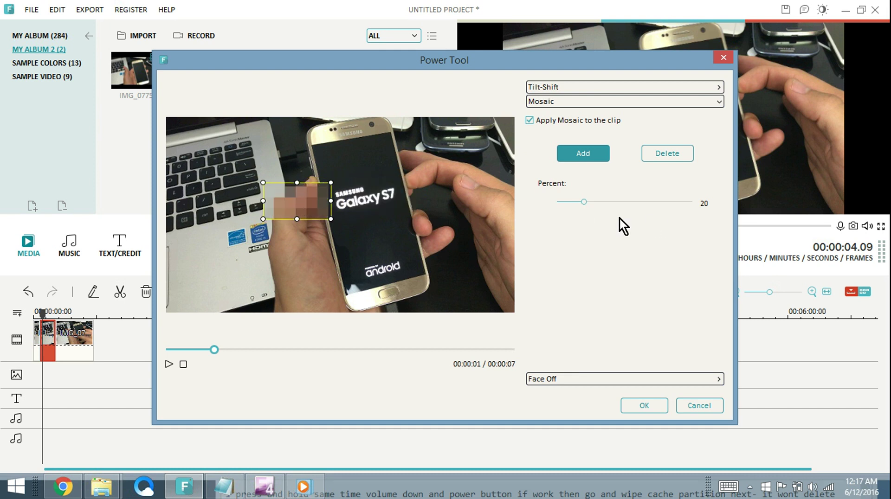
pyautogui.click(586, 202)
pyautogui.moveTo(680, 206); pyautogui.dragTo(693, 206)
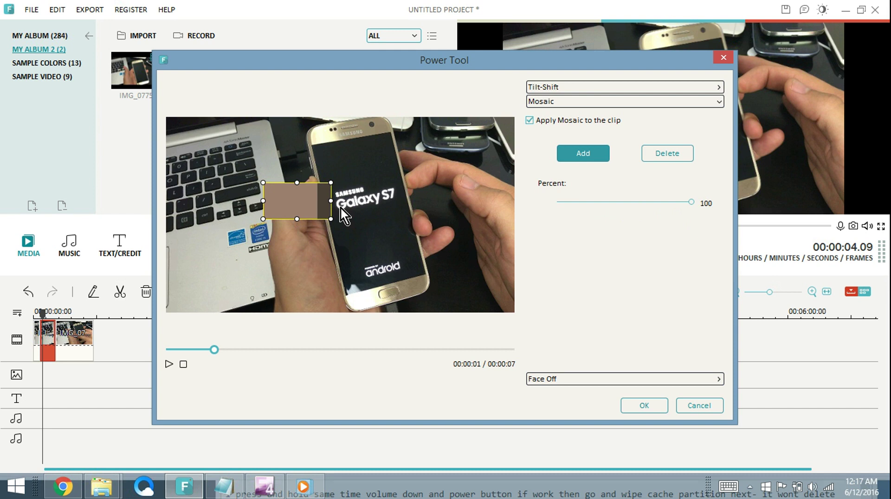
# Fit the mosaic box over the Galaxy S7 text at 5 percent strength and preview it
pyautogui.moveTo(288, 195); pyautogui.dragTo(354, 198)
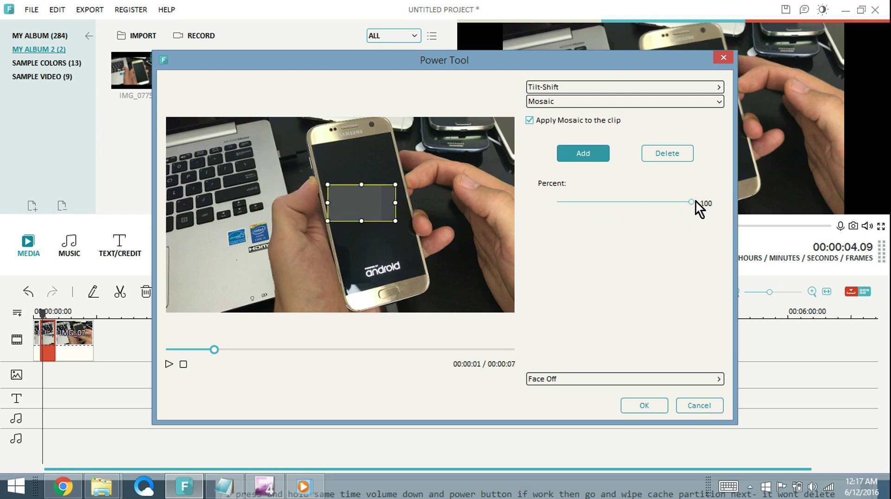
pyautogui.moveTo(692, 202); pyautogui.dragTo(564, 203)
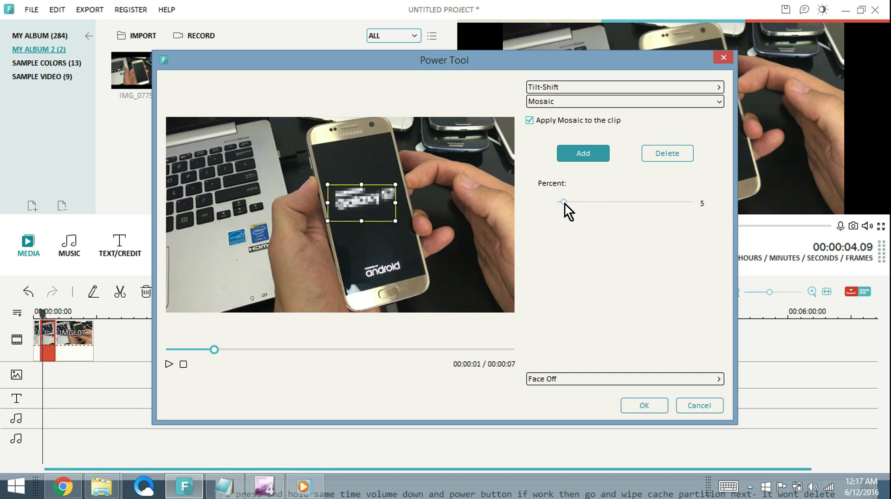
pyautogui.moveTo(564, 203); pyautogui.dragTo(565, 204)
pyautogui.moveTo(393, 222); pyautogui.dragTo(404, 185)
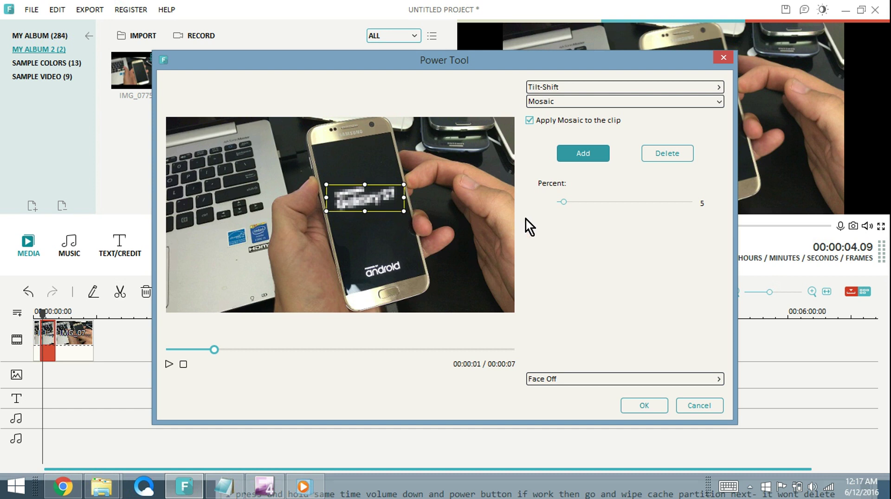
pyautogui.click(167, 361)
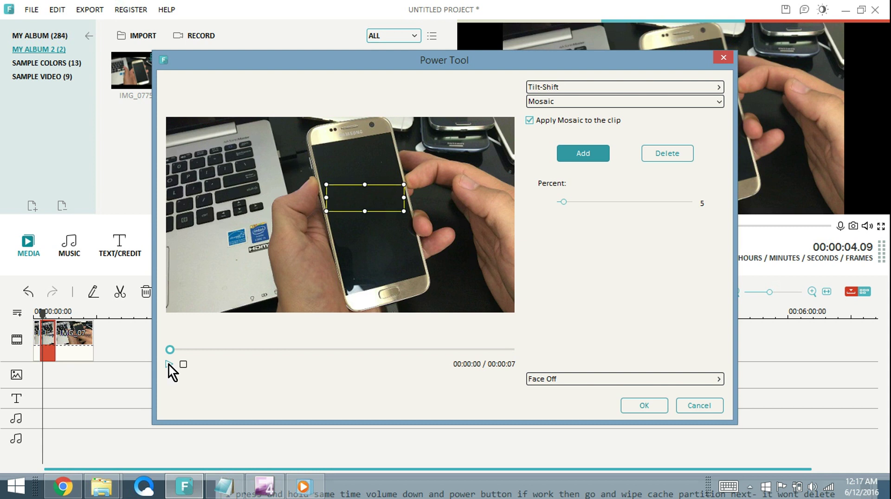
pyautogui.click(168, 363)
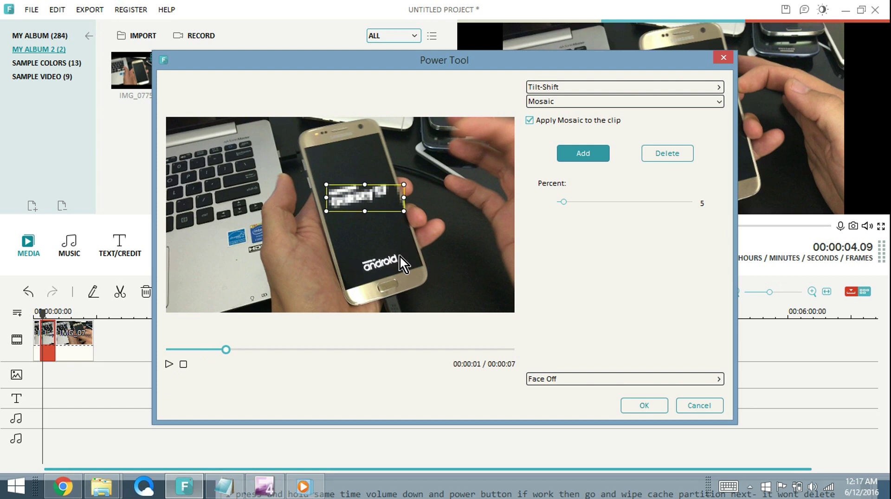
# Add a second mosaic box over the android logo and preview it
pyautogui.click(575, 148)
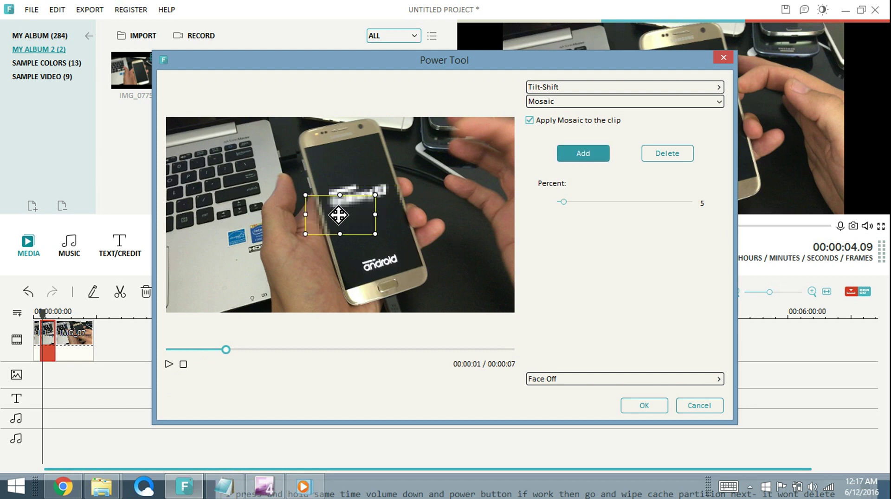
pyautogui.moveTo(338, 215); pyautogui.dragTo(378, 258)
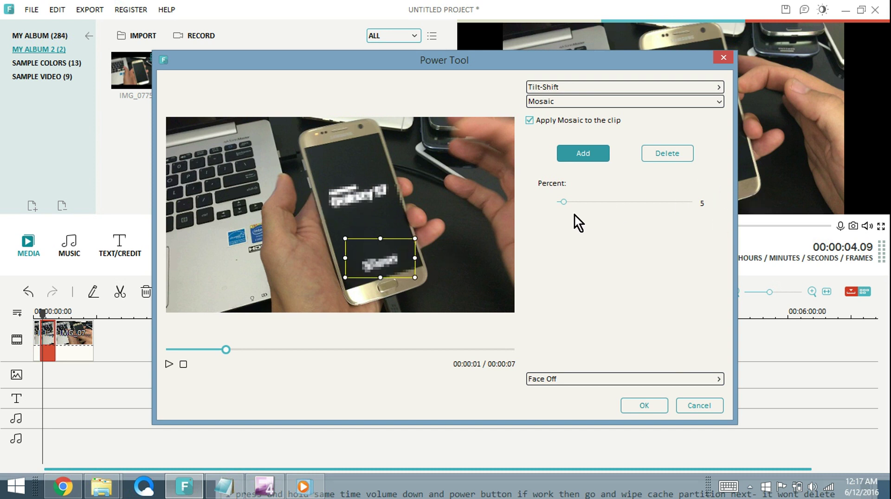
pyautogui.moveTo(366, 258)
pyautogui.mouseDown()
pyautogui.moveTo(467, 235)
pyautogui.moveTo(440, 236)
pyautogui.moveTo(385, 263)
pyautogui.mouseUp()
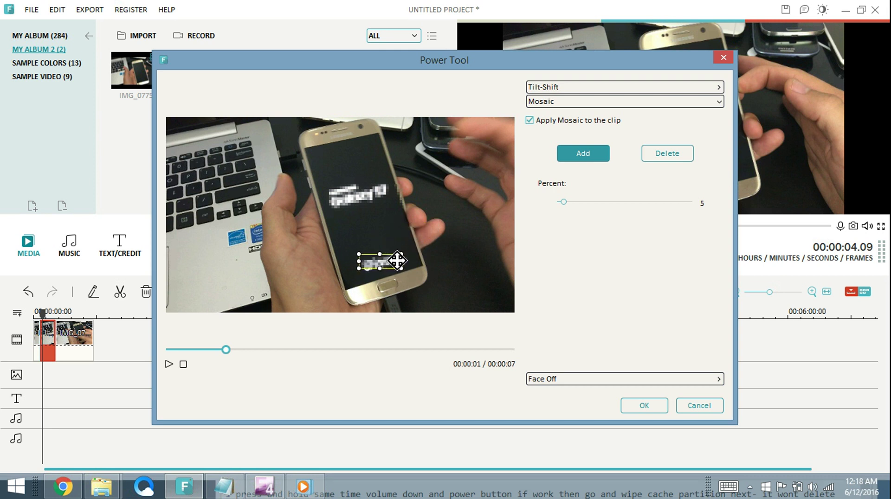
pyautogui.click(168, 364)
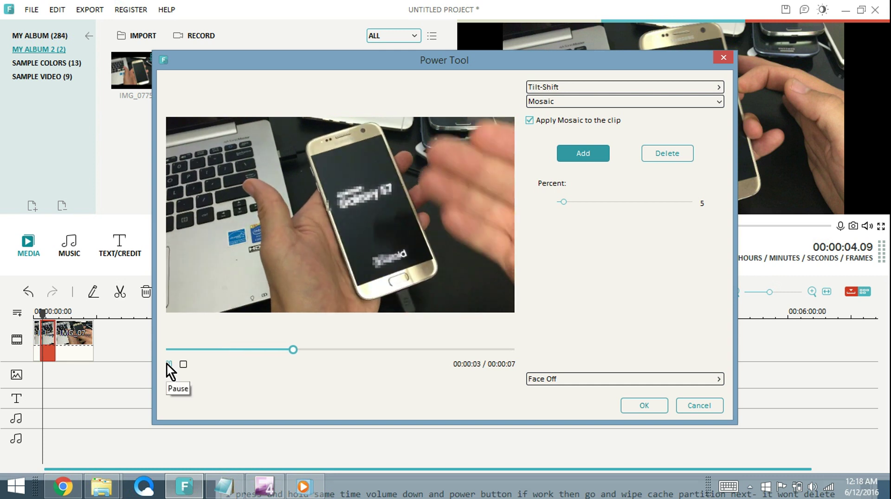
pyautogui.click(168, 364)
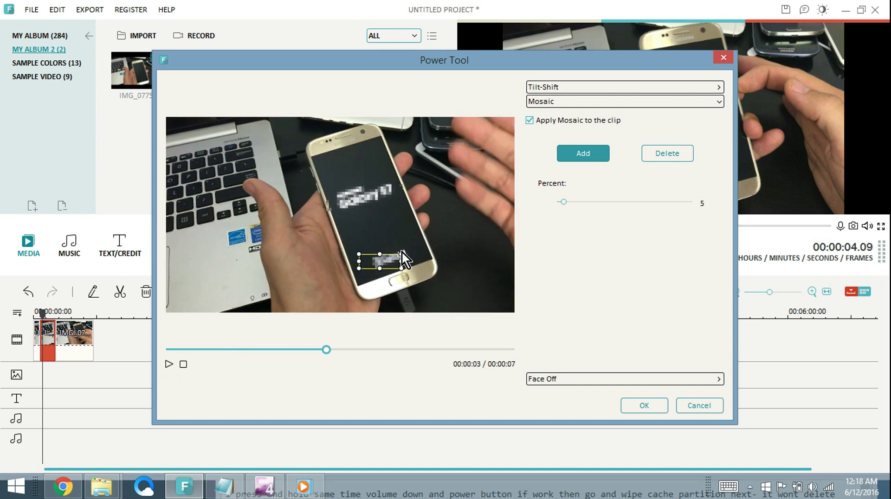
# Enlarge the lower mosaic box up, right and taller, replaying the clip to check coverage
pyautogui.moveTo(402, 254); pyautogui.dragTo(408, 250)
pyautogui.click(169, 363)
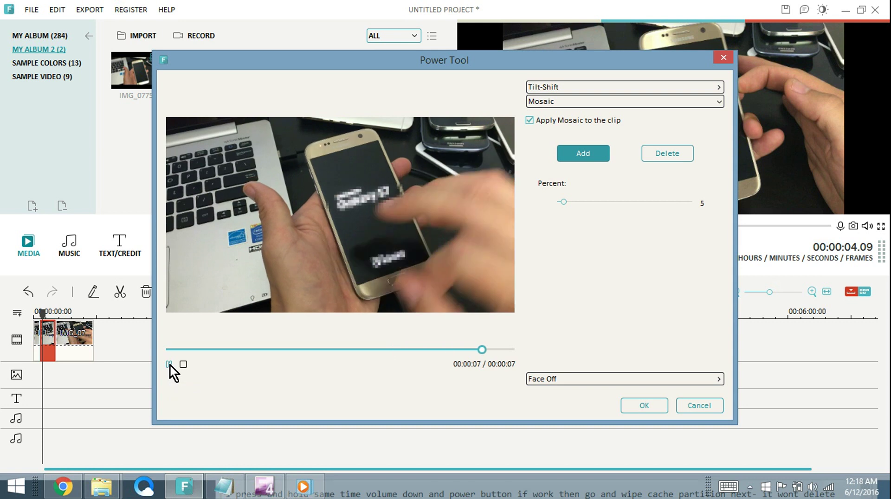
pyautogui.click(169, 364)
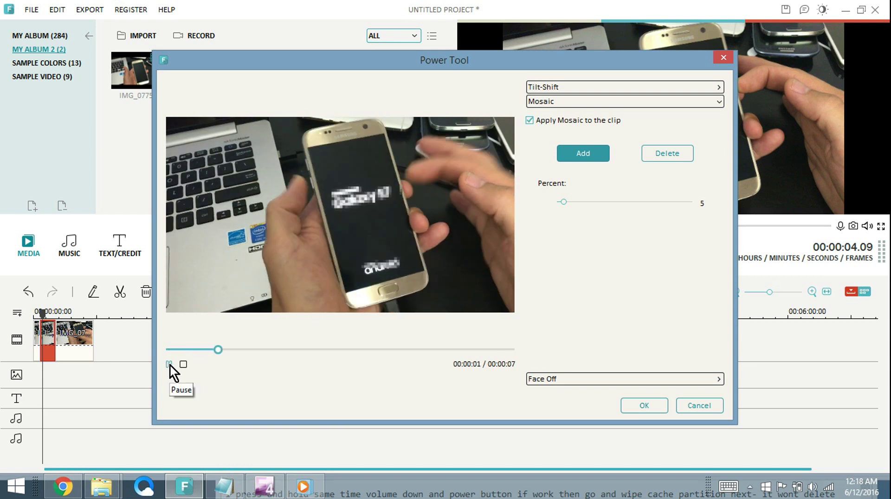
pyautogui.click(169, 364)
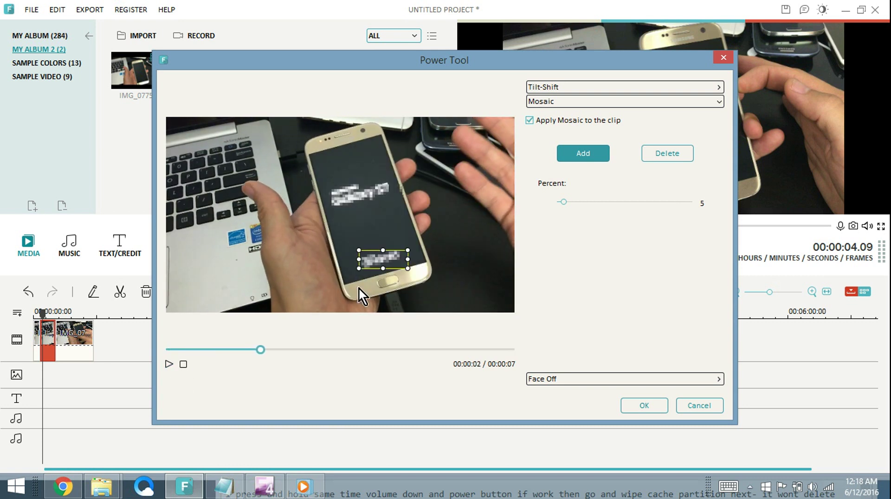
pyautogui.moveTo(362, 271); pyautogui.dragTo(361, 279)
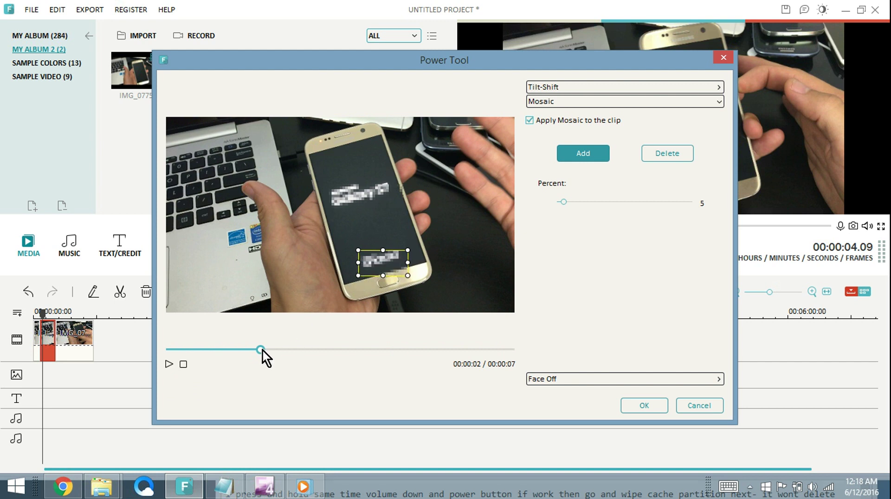
pyautogui.click(183, 364)
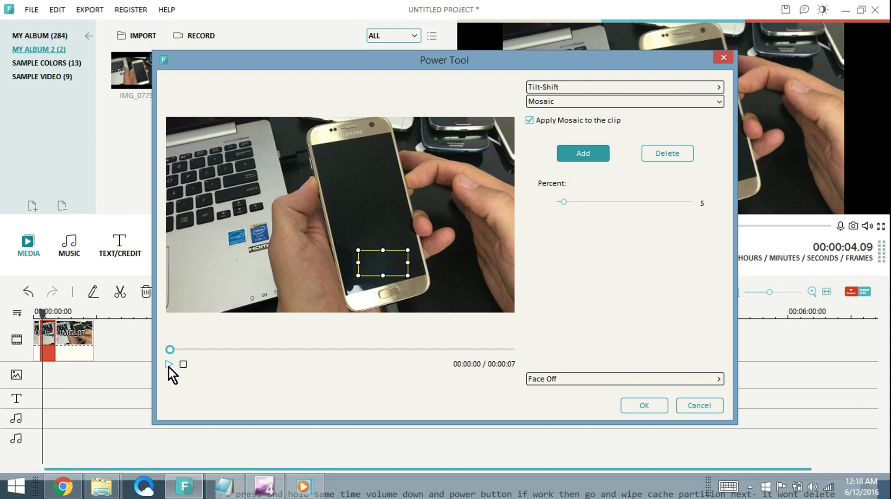
pyautogui.click(169, 365)
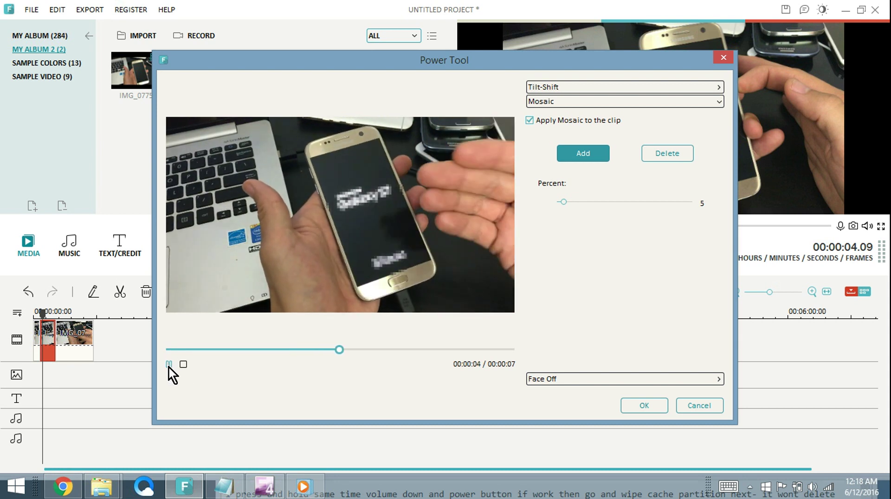
pyautogui.click(169, 365)
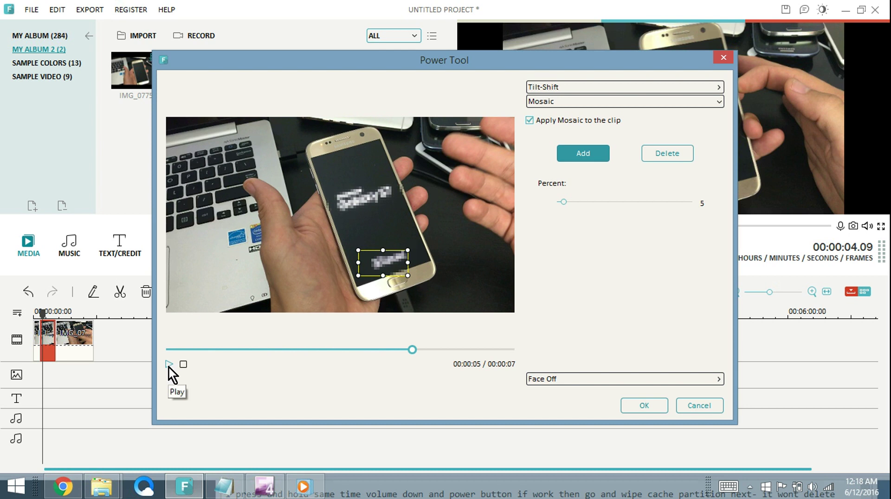
# Select the upper and lower mosaic boxes to verify their placement
pyautogui.click(369, 195)
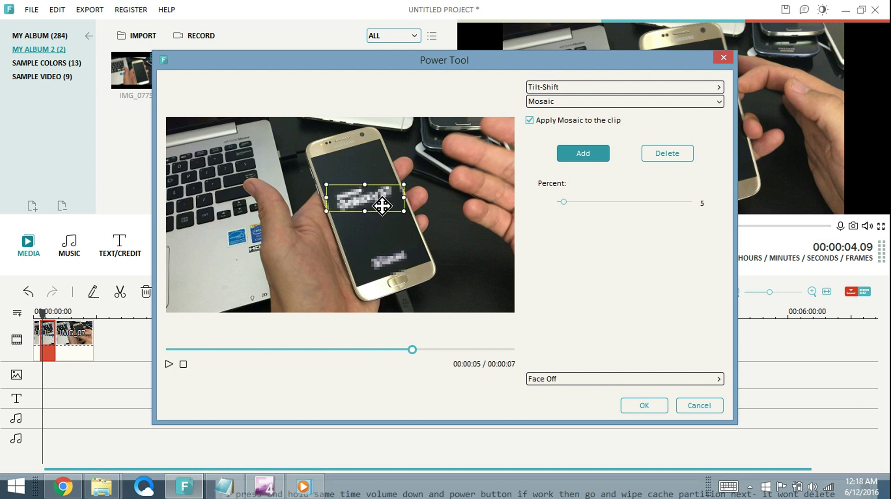
pyautogui.click(399, 259)
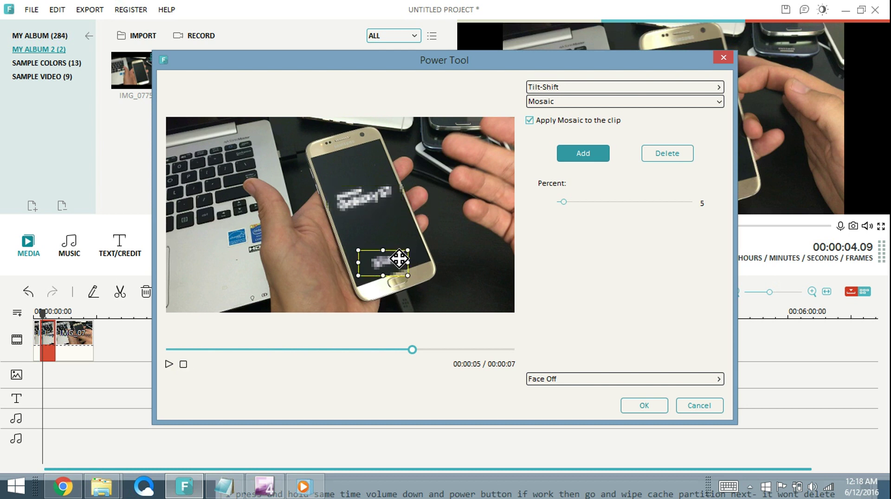
pyautogui.click(378, 195)
pyautogui.click(388, 254)
pyautogui.click(376, 192)
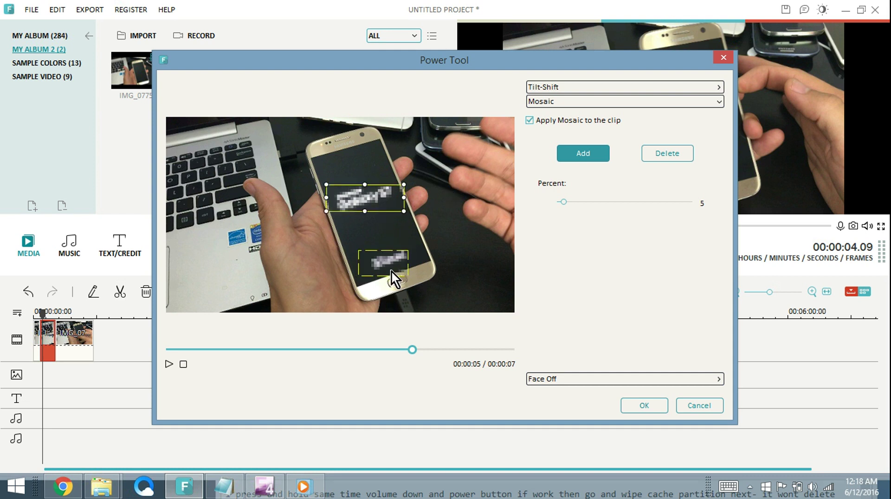
pyautogui.click(644, 409)
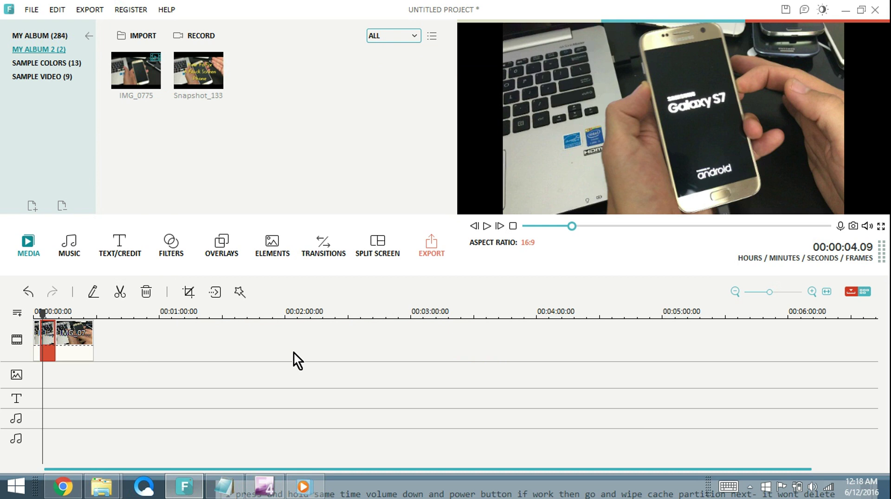
pyautogui.moveTo(43, 312); pyautogui.dragTo(34, 312)
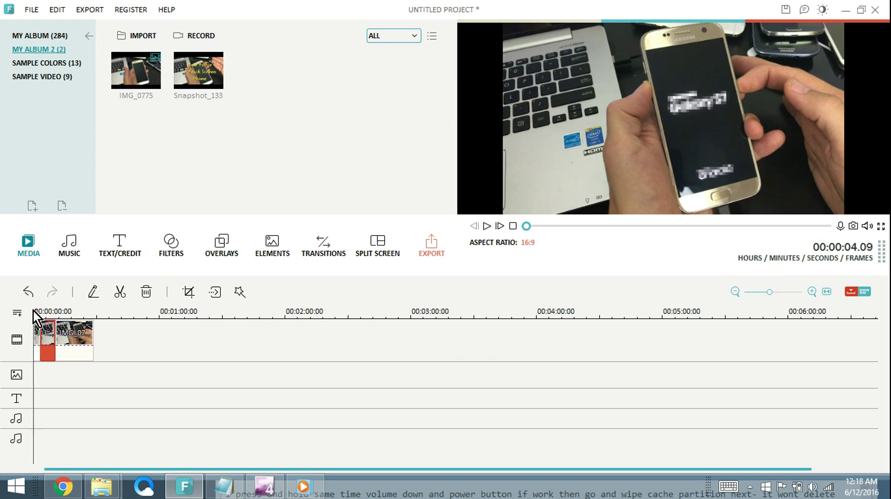
pyautogui.click(486, 227)
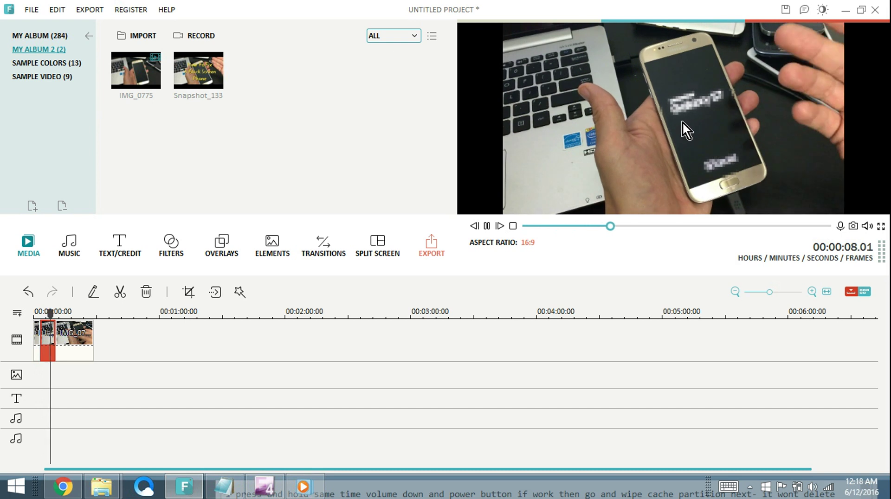
# Open Export as MP4, confirming the 1920*1080 resolution without changing the settings
pyautogui.click(487, 226)
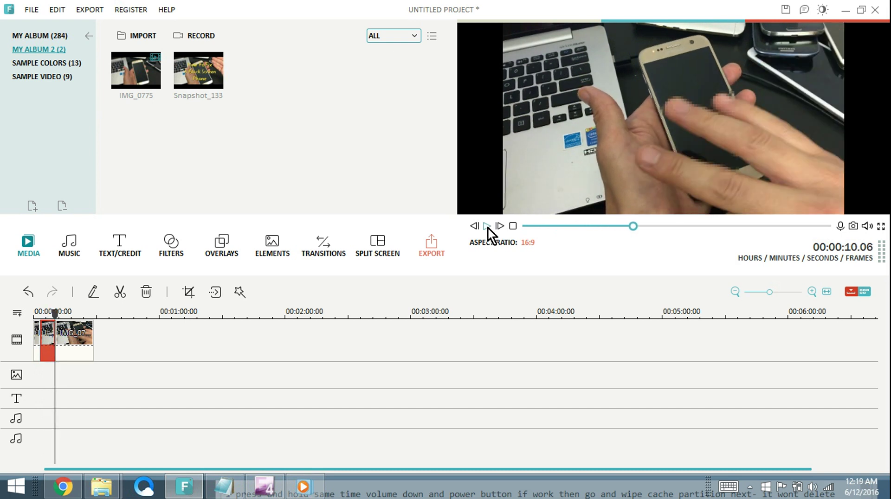
pyautogui.click(428, 251)
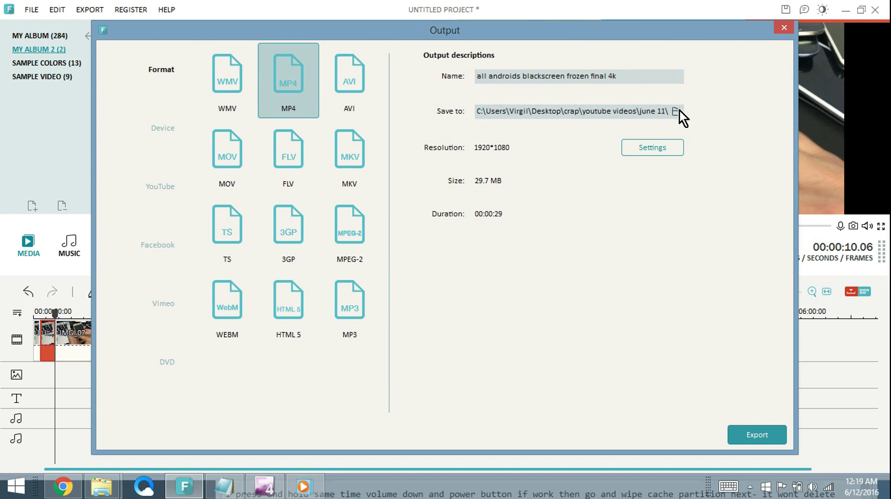
pyautogui.click(646, 143)
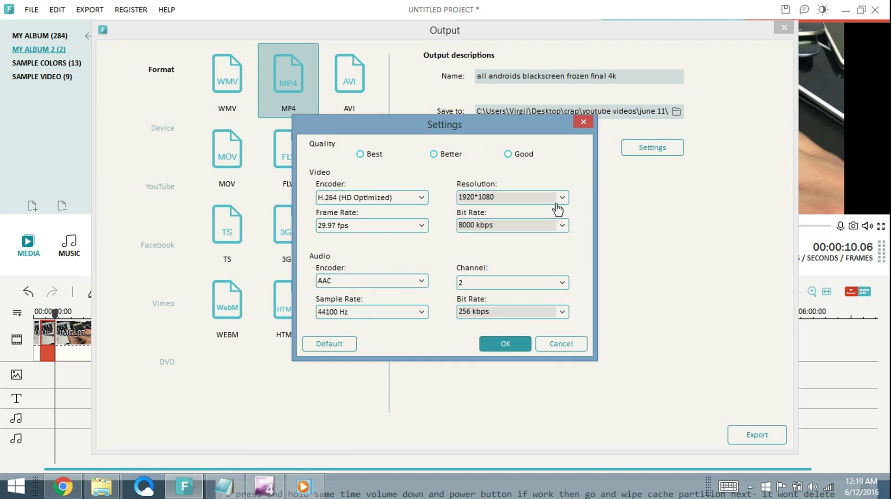
pyautogui.click(561, 198)
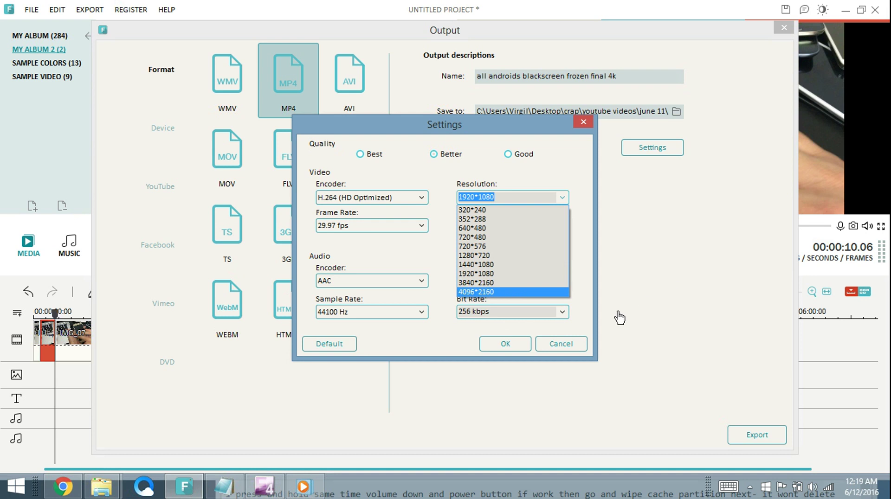
pyautogui.click(576, 353)
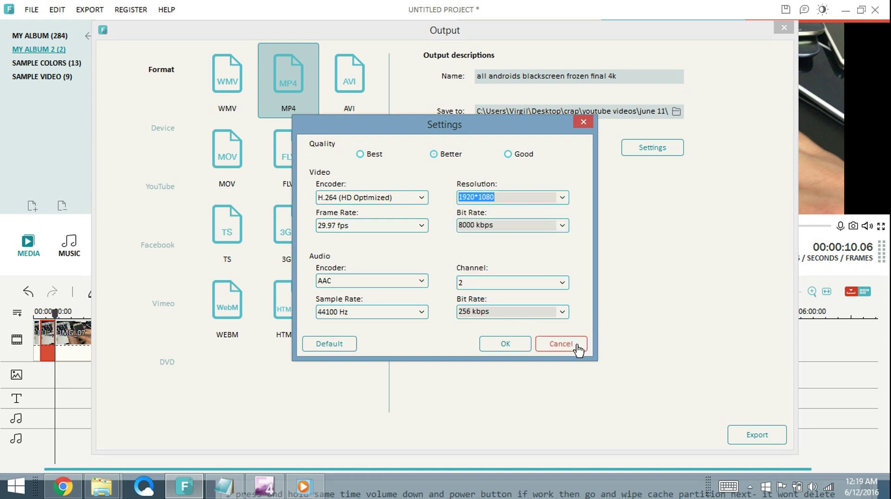
pyautogui.click(575, 345)
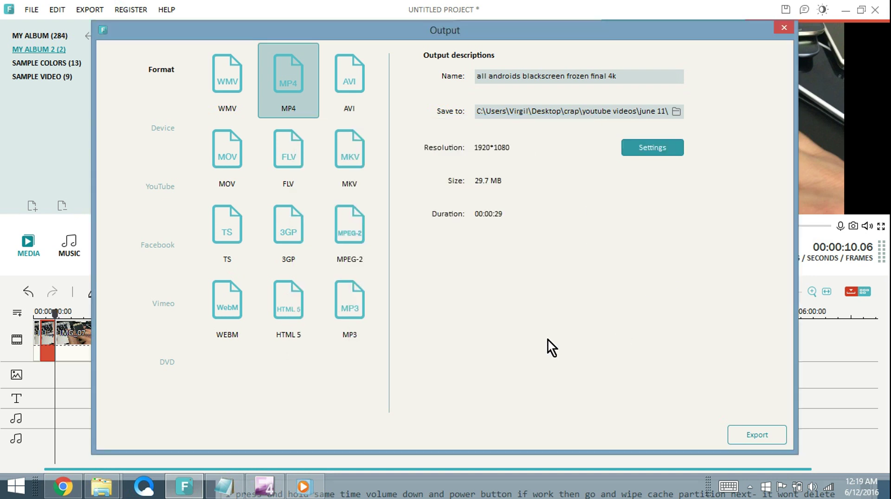